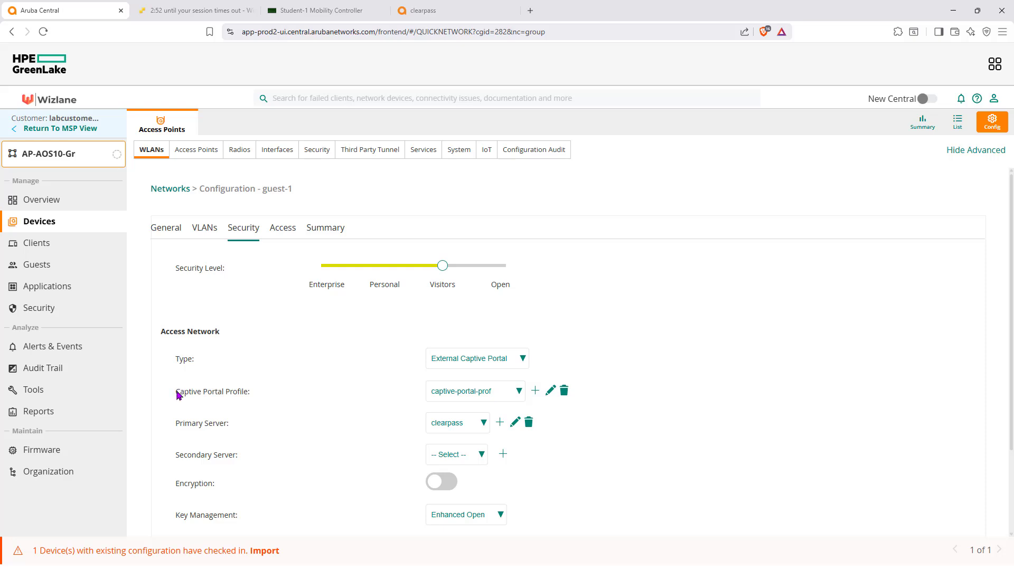
Examine the captive portal type and the available captive portal profiles in the guest-1 network's security settings.
left_click_drag(177, 394, 252, 394)
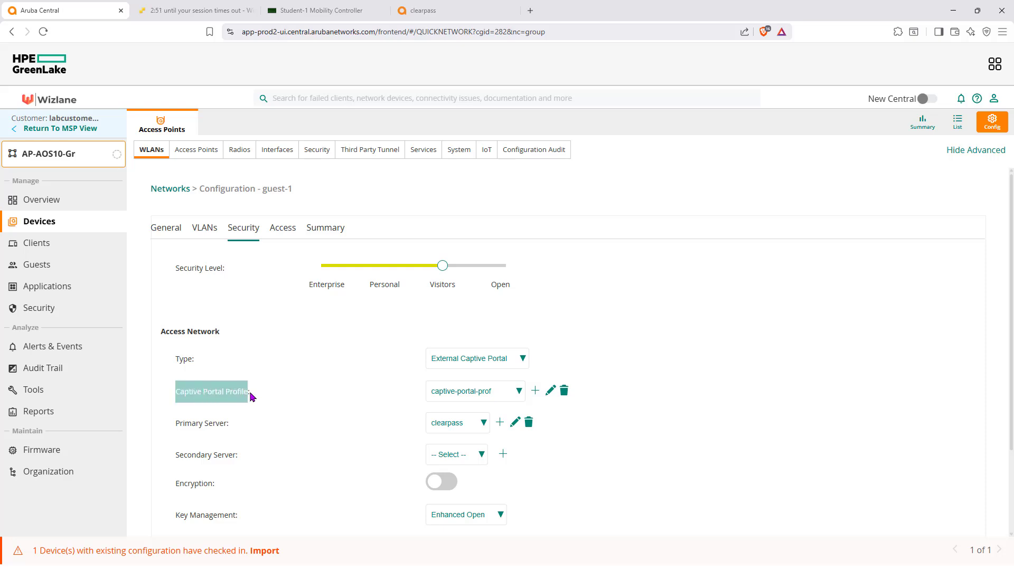
left_click(523, 358)
left_click(525, 361)
left_click(517, 395)
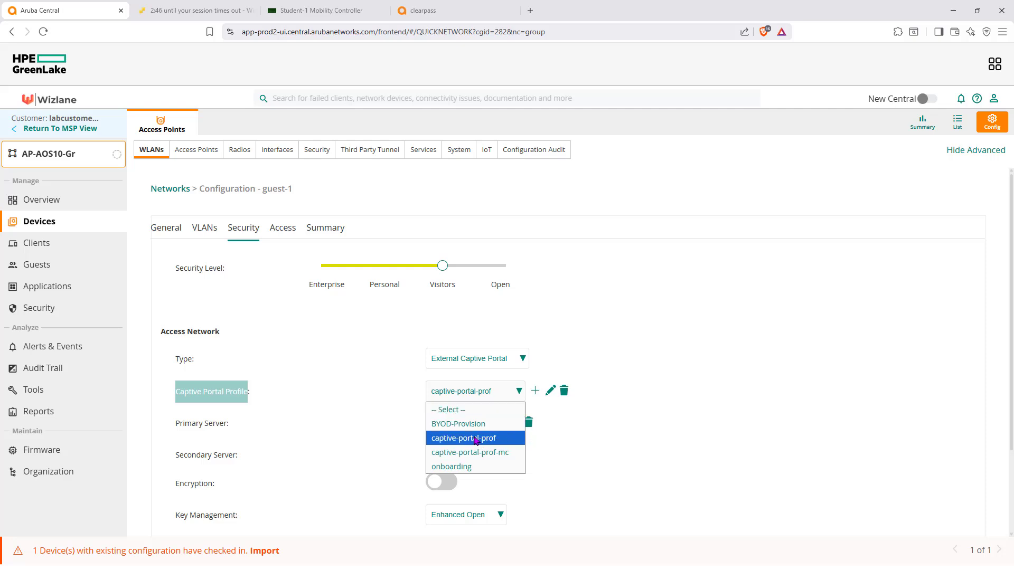
left_click(571, 429)
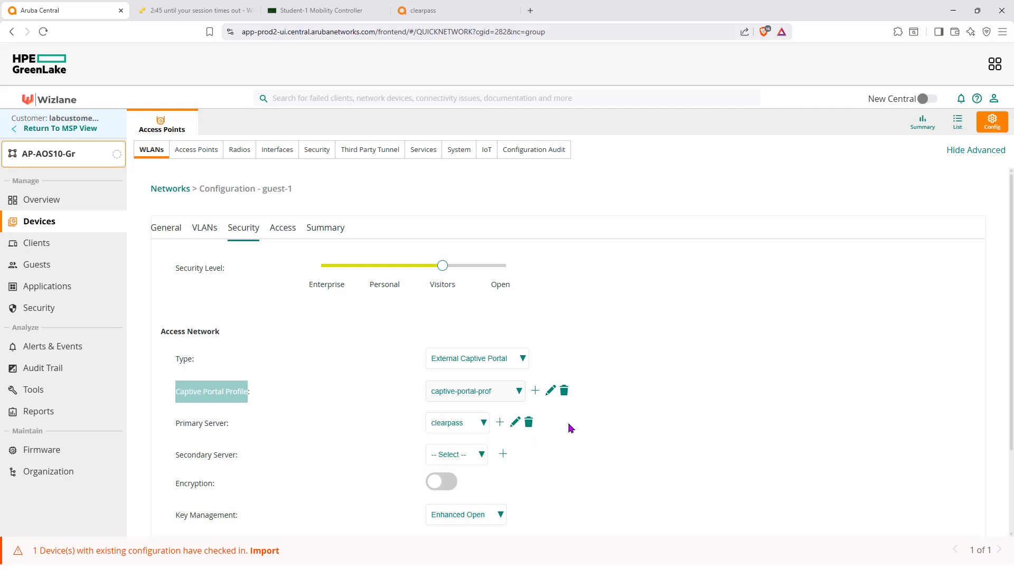
Open the captive-portal-prof profile, check its hostname and login URL, and accept it without changes.
left_click(551, 391)
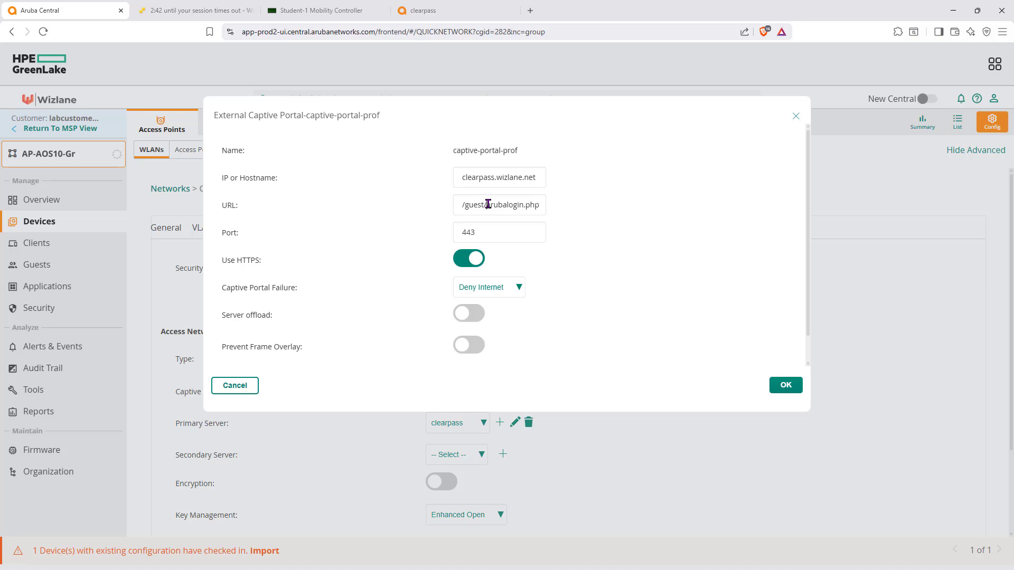
left_click_drag(486, 204, 555, 208)
left_click(596, 266)
left_click_drag(459, 178, 531, 178)
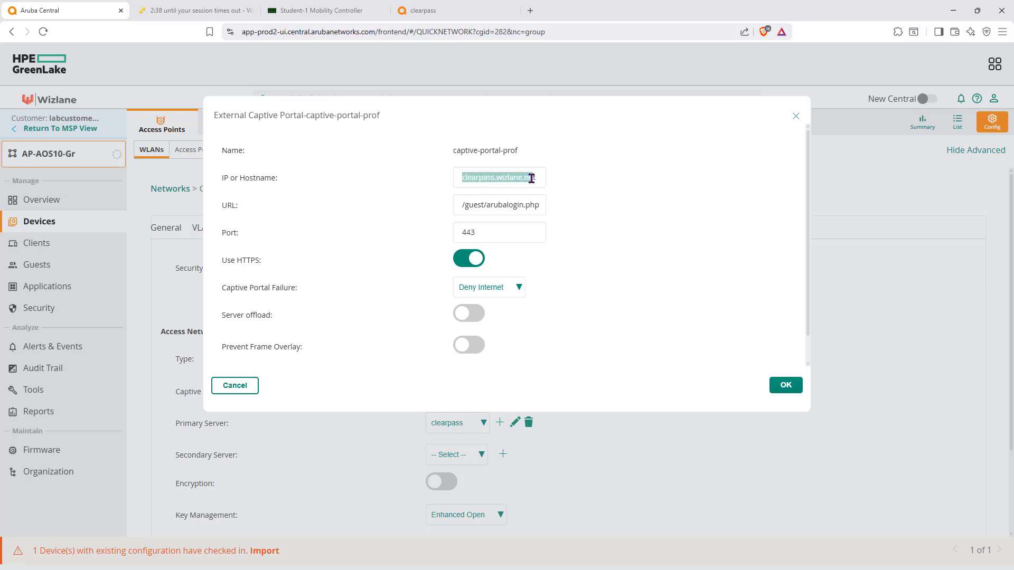
left_click(782, 384)
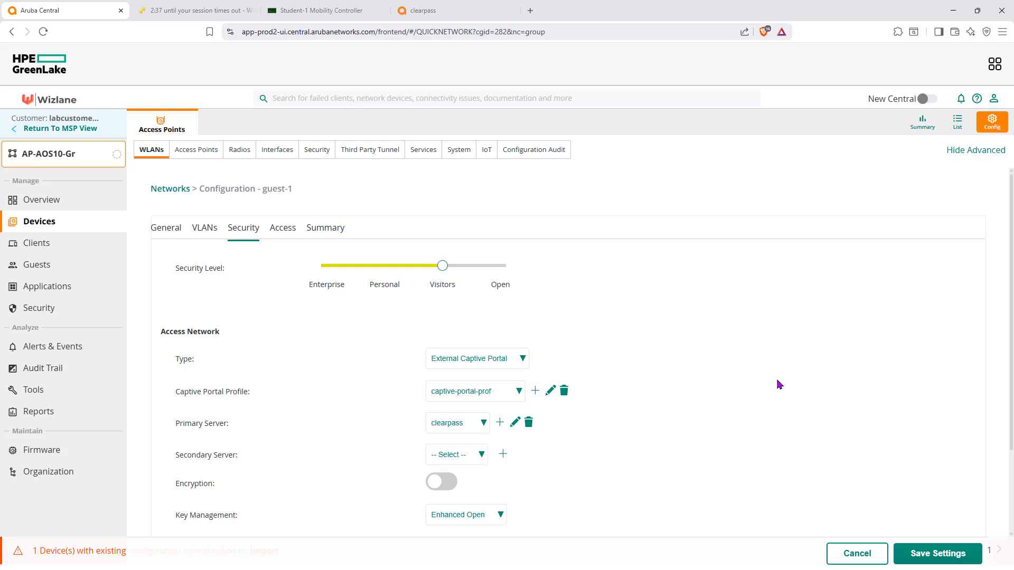
Examine the guest-1 network's advanced security settings and its access rules, and leave the configuration without saving.
scroll(662, 368, "down", 2)
scroll(663, 369, "down", 1)
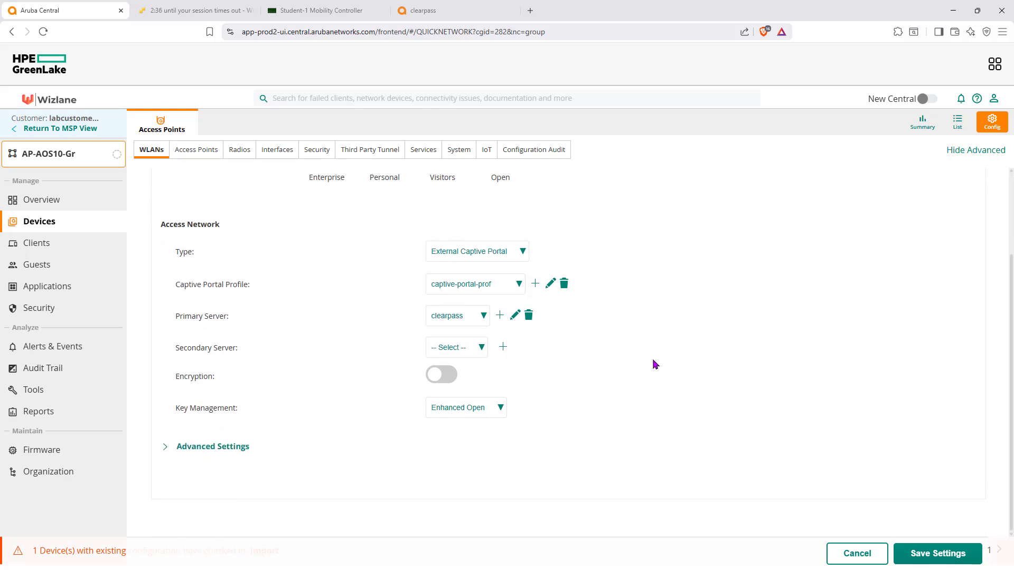
left_click(168, 449)
scroll(301, 442, "down", 5)
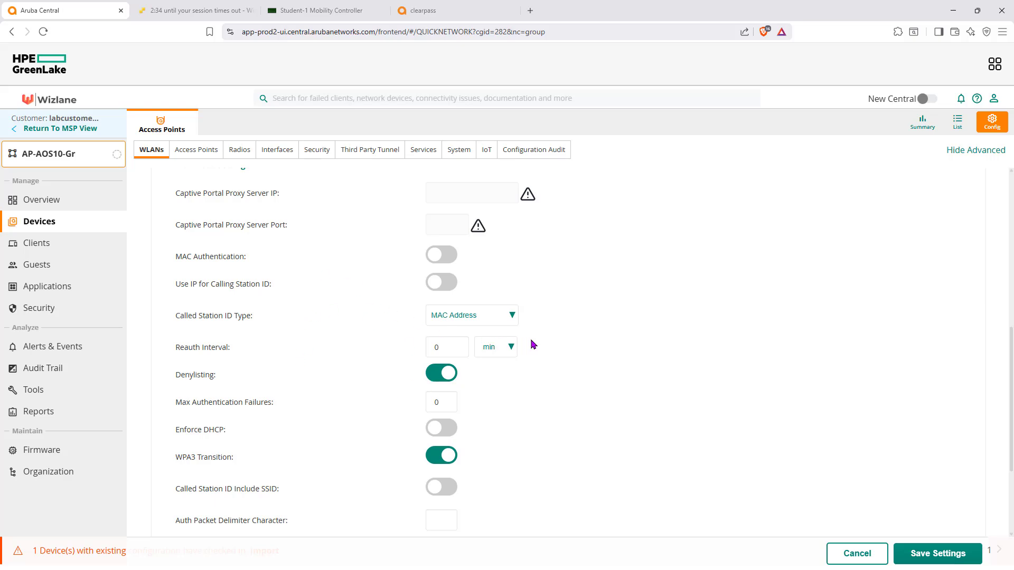
scroll(606, 356, "up", 5)
scroll(605, 356, "up", 2)
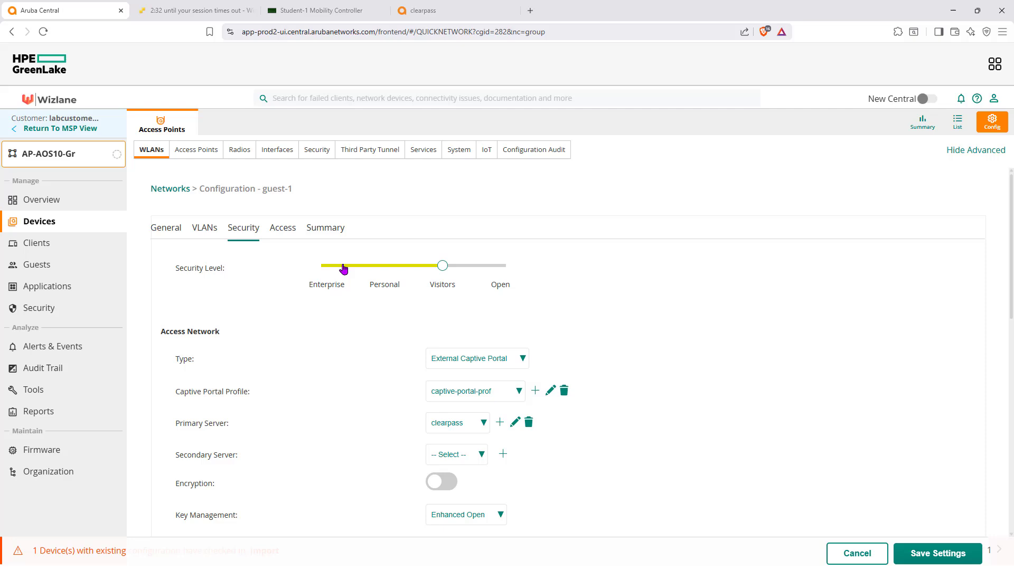
left_click(282, 231)
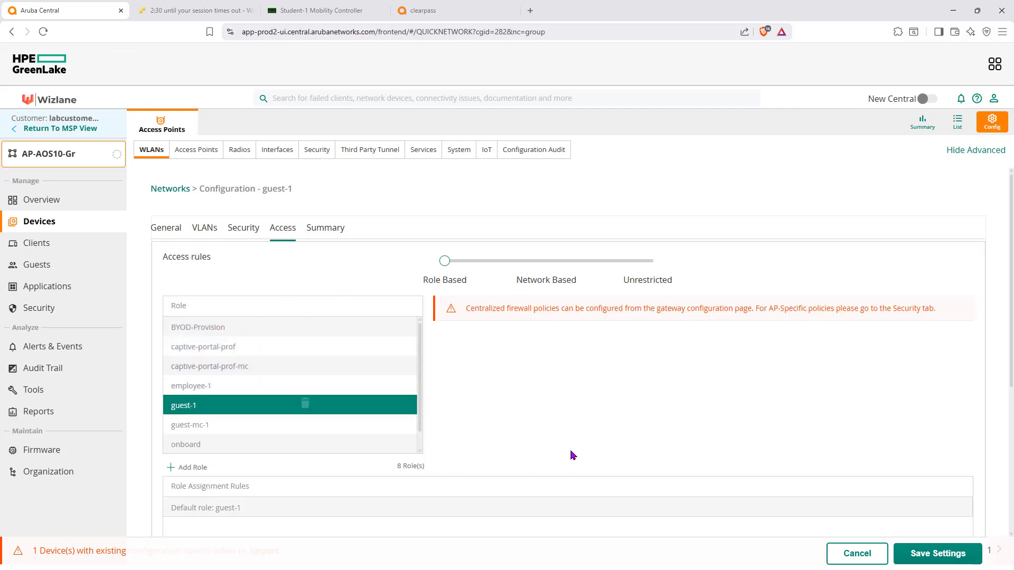
left_click(855, 554)
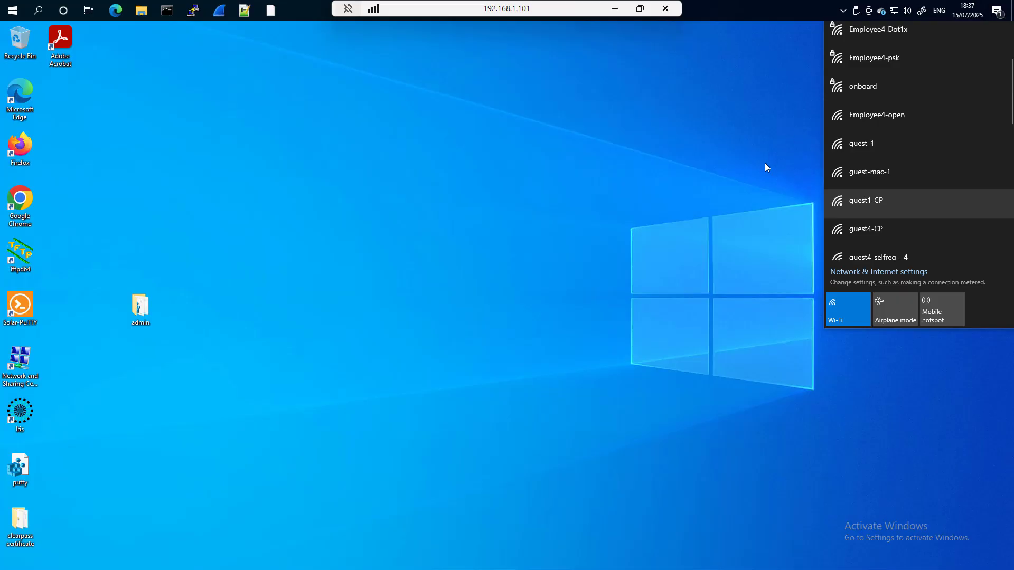
Connect the remote Windows client to the open guest-1 Wi-Fi network and minimize the remote session.
left_click(879, 143)
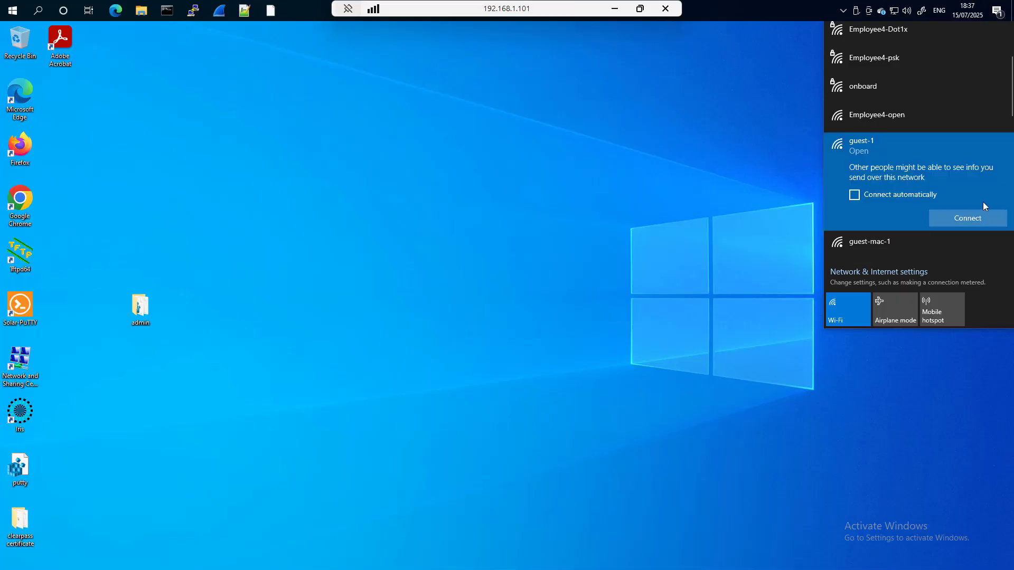
left_click(974, 221)
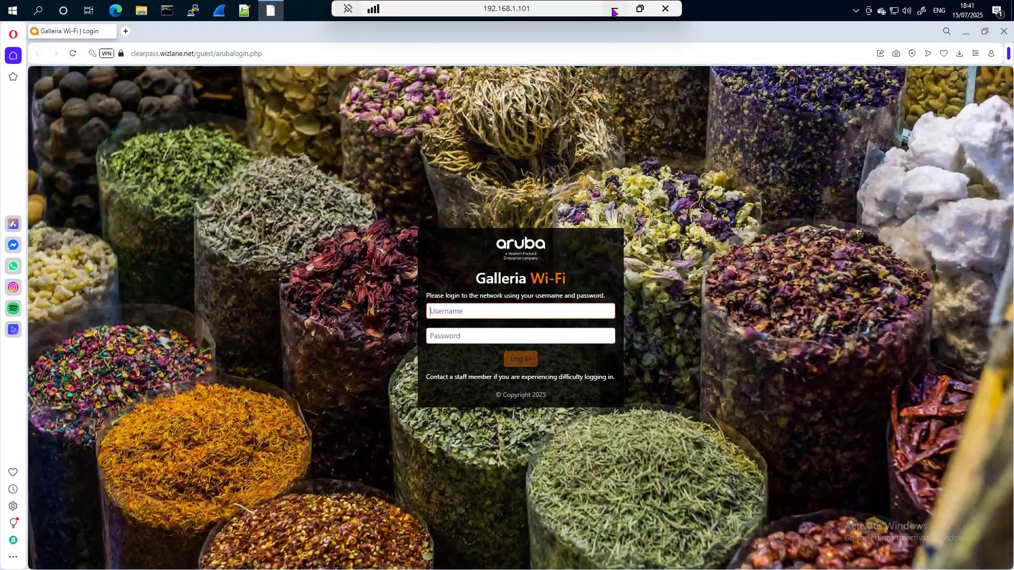
left_click(613, 10)
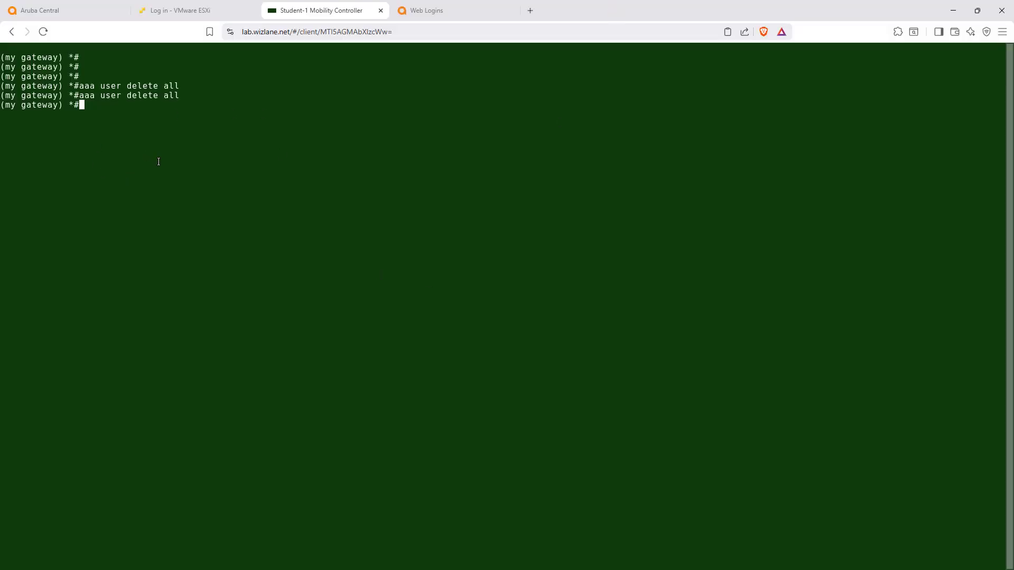
Run show user in the gateway console and check the role assigned to the connected client.
type("show user")
key("Return")
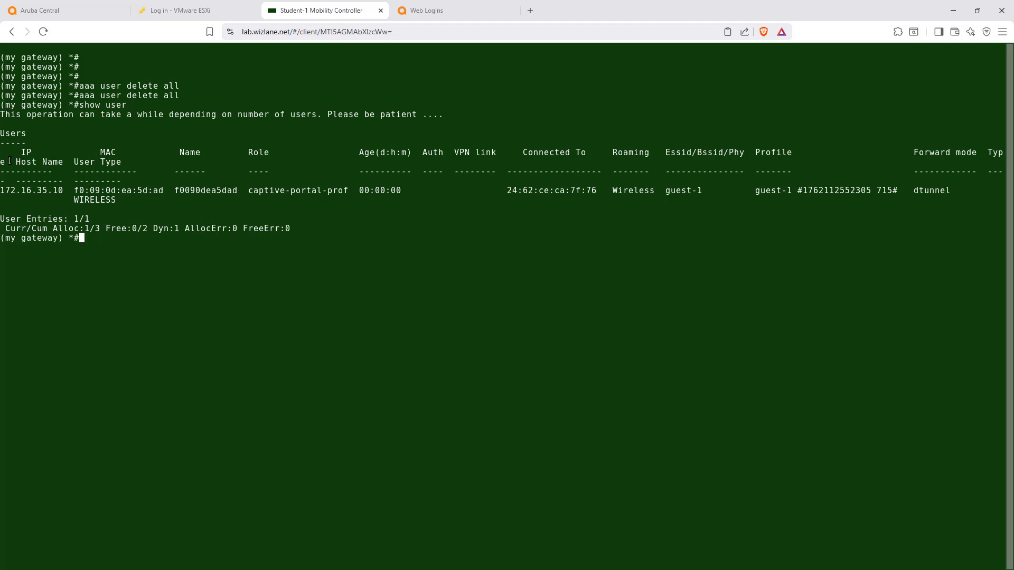
left_click_drag(250, 191, 345, 191)
key("ctrl+c")
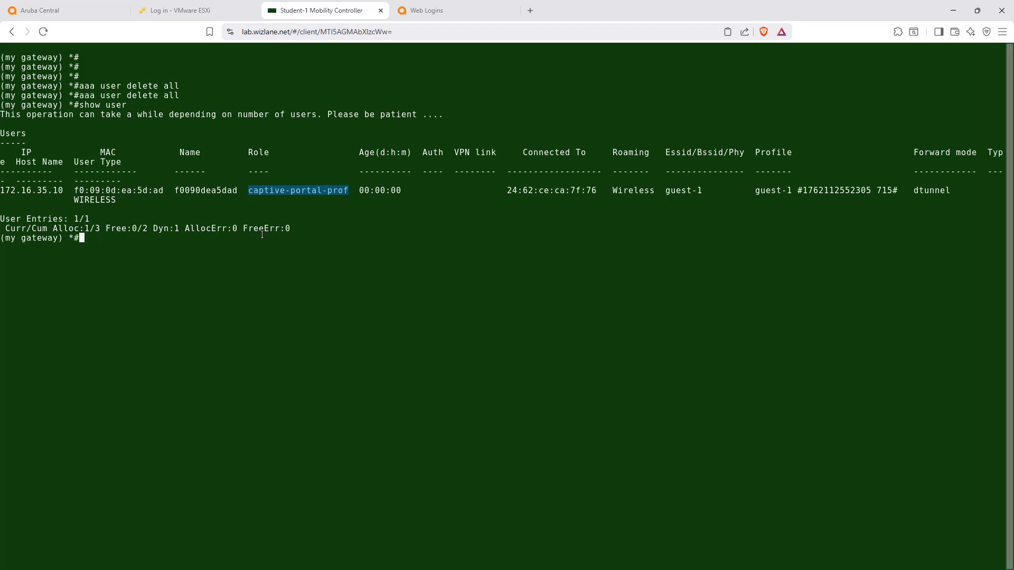
left_click(246, 317)
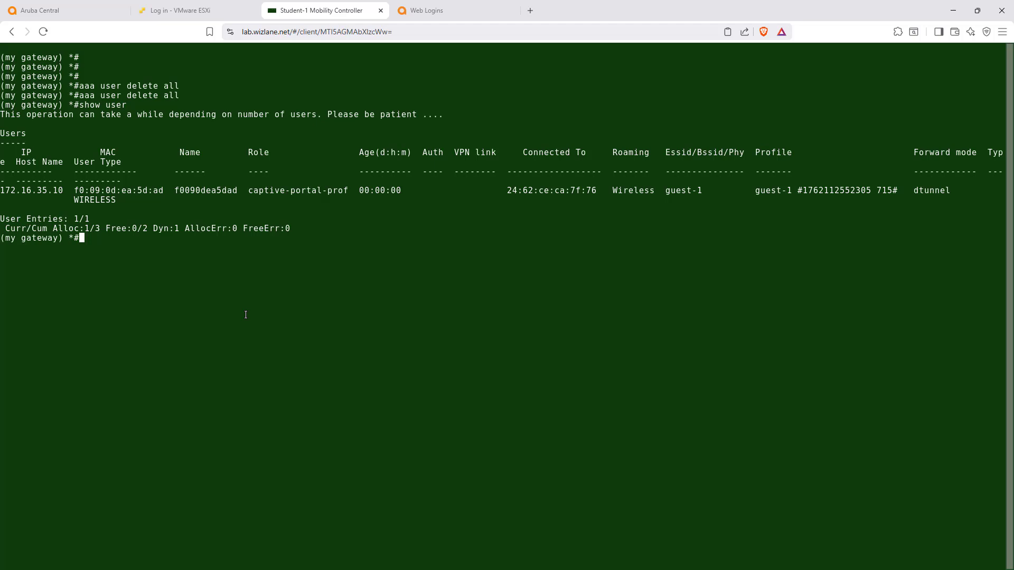
Run show rights for the captive-portal-prof role in the gateway console.
type("shwo")
key("BackSpace")
key("BackSpace")
key("BackSpace")
type("ow rit")
key("BackSpace")
type("gh")
key("Tab")
left_click_drag(353, 191, 244, 191)
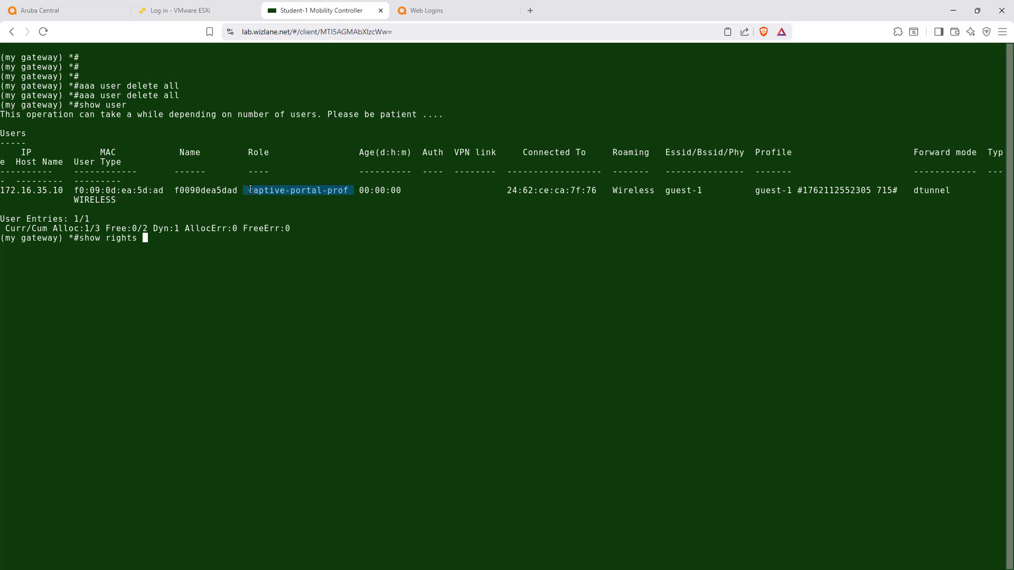
right_click(252, 189)
key("Return")
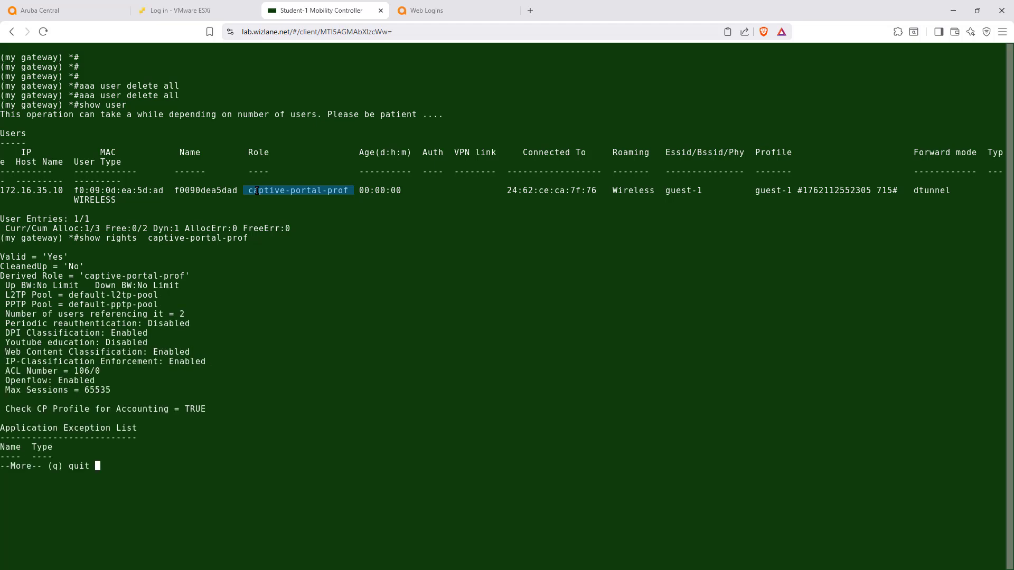
Page through the rights output and examine the role's access lists, its five captive-portal-prof rules and the permitted ClearPass destination.
key("space")
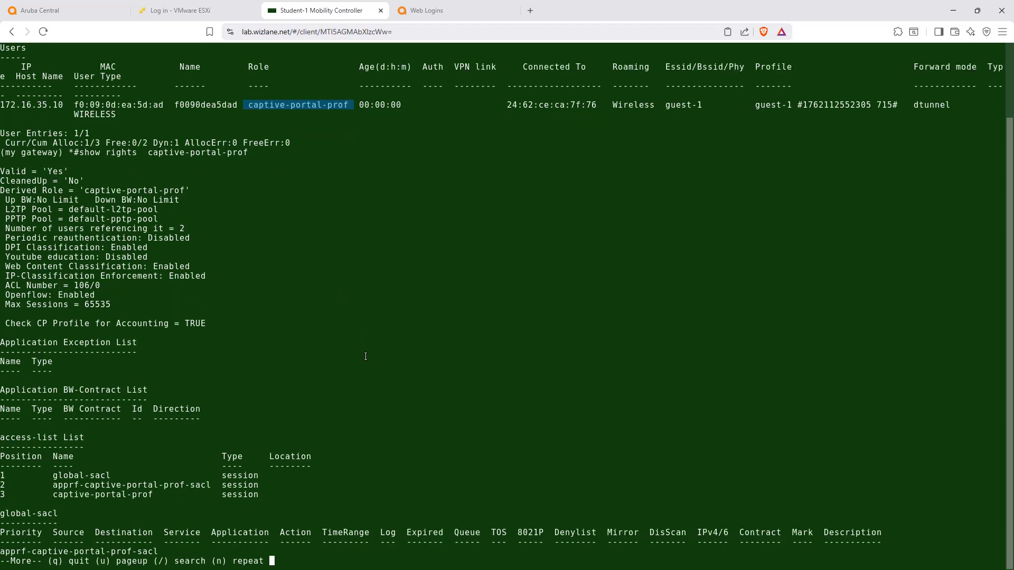
key("space")
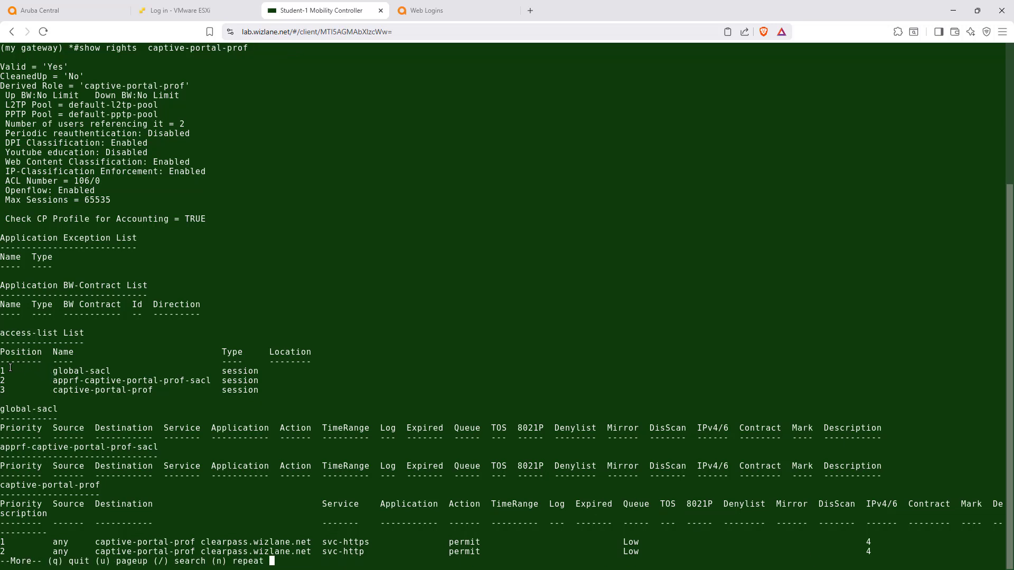
left_click_drag(7, 367, 289, 380)
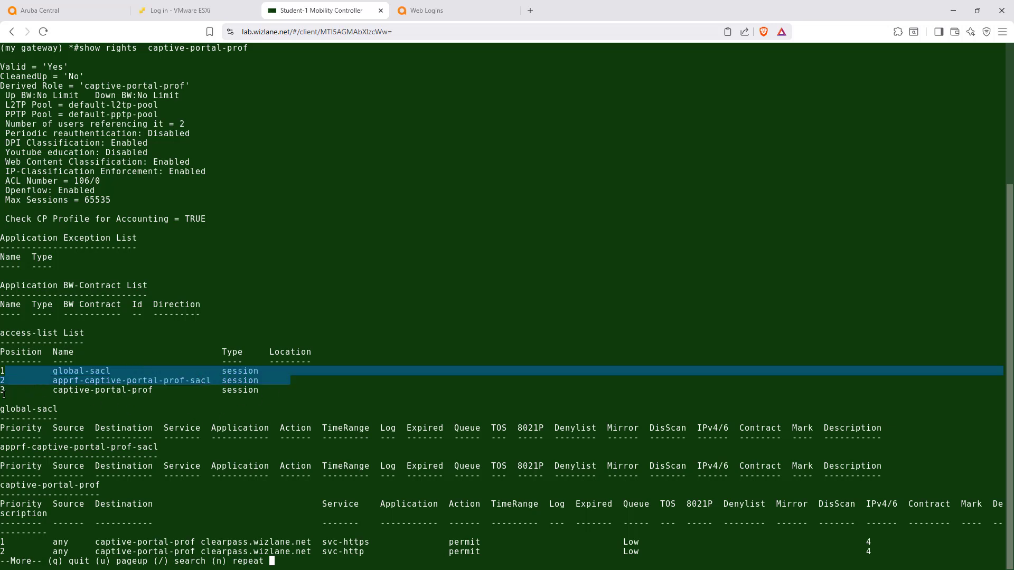
left_click_drag(2, 391, 190, 393)
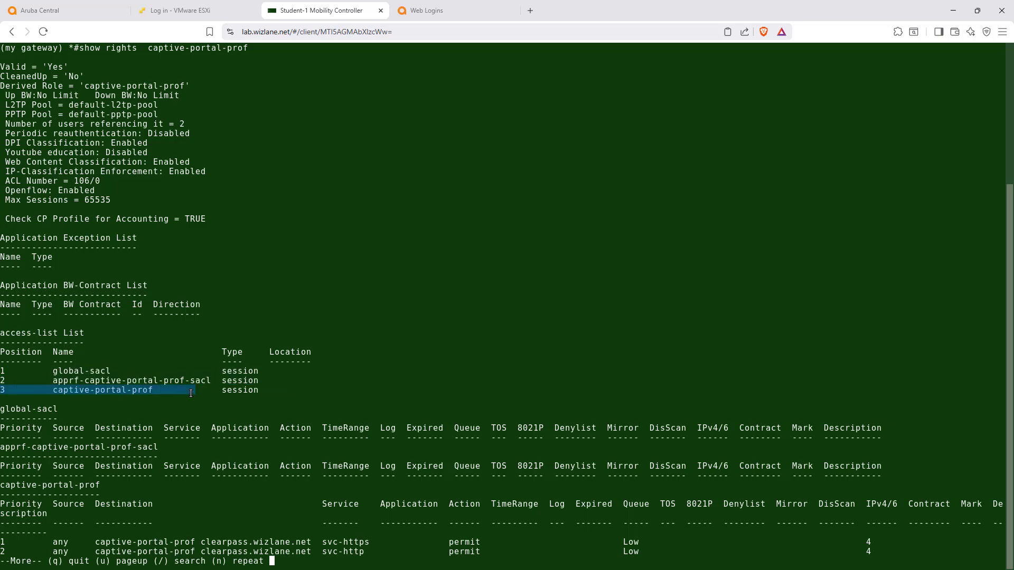
key("space")
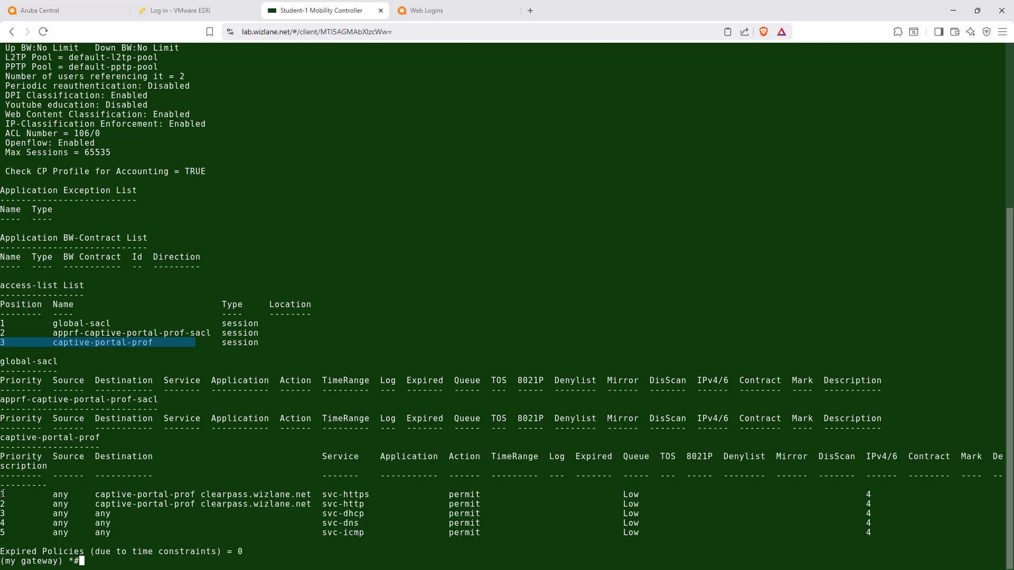
left_click_drag(2, 495, 898, 531)
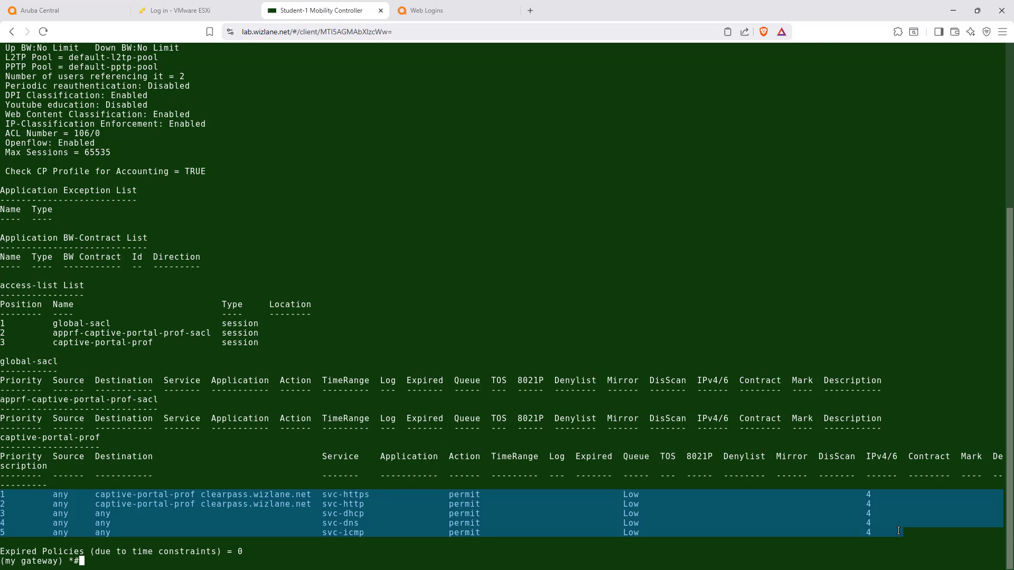
left_click(203, 513)
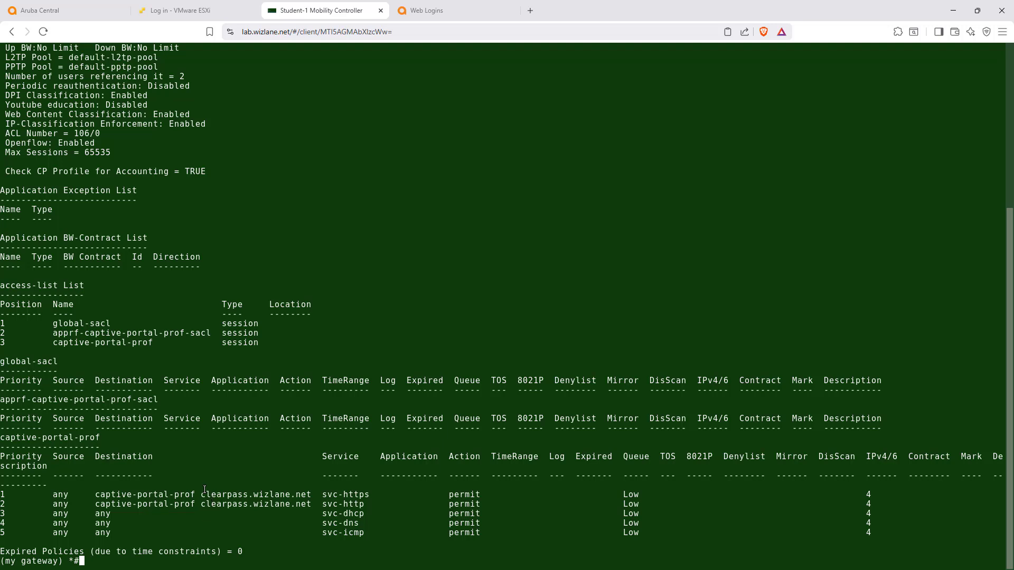
left_click_drag(201, 495, 312, 494)
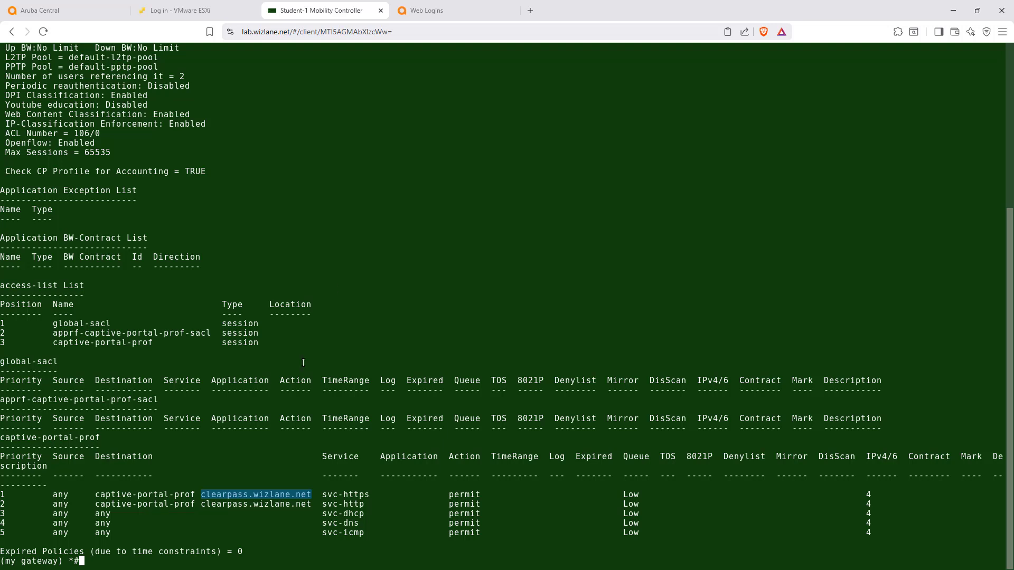
Recheck the client's SSID and role in the earlier show user output.
scroll(383, 260, "up", 5)
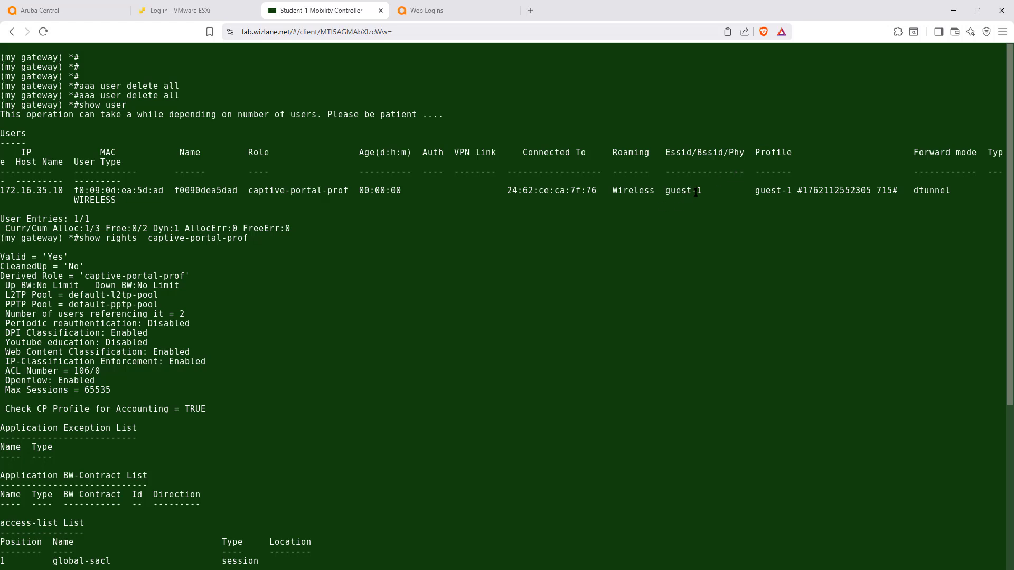
left_click_drag(703, 190, 660, 192)
left_click_drag(349, 191, 249, 191)
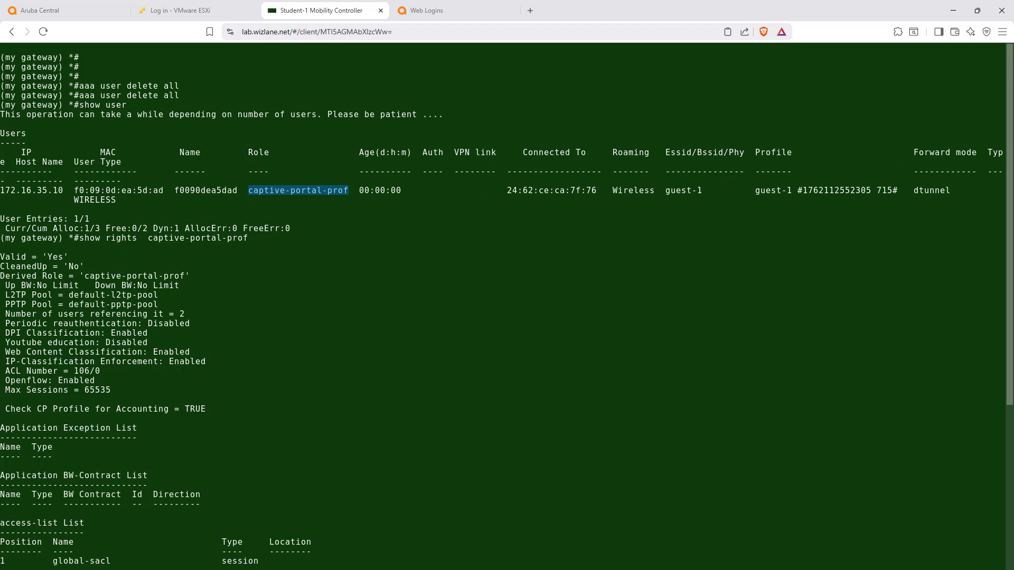
Switch to ClearPass Guest and copy the guest username from the new account receipt.
key("ctrl+Tab")
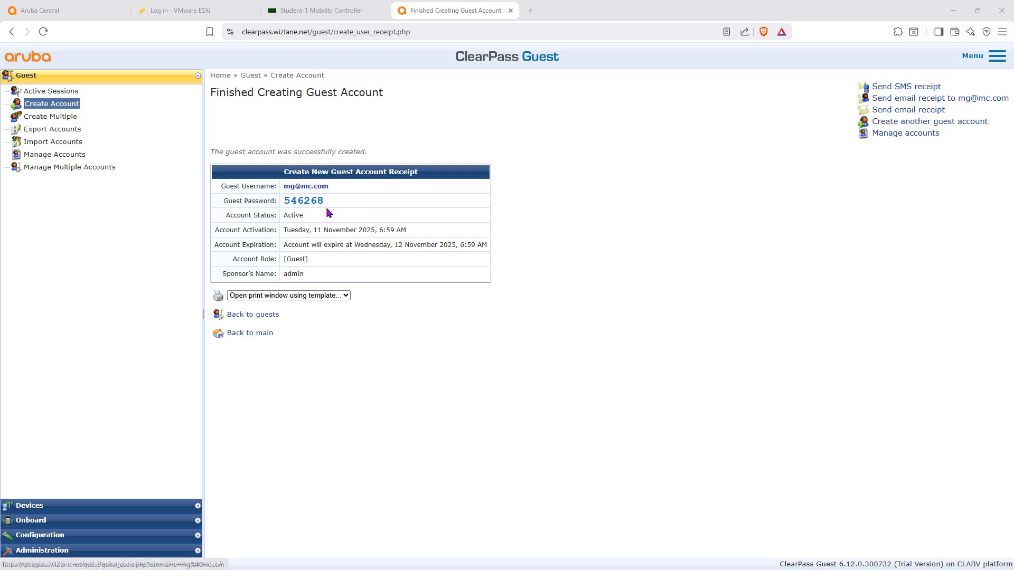
left_click_drag(334, 188, 289, 195)
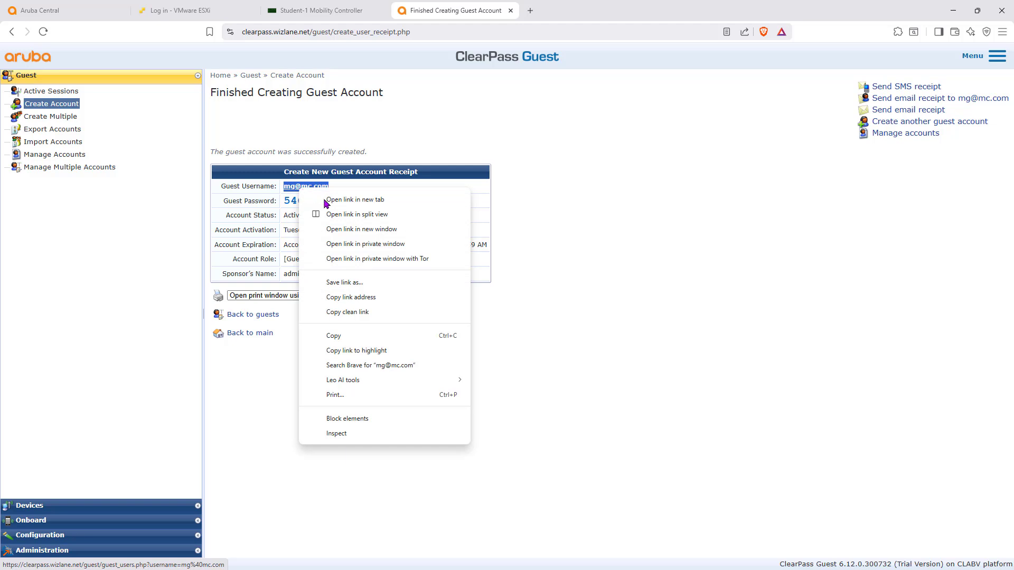
left_click(362, 336)
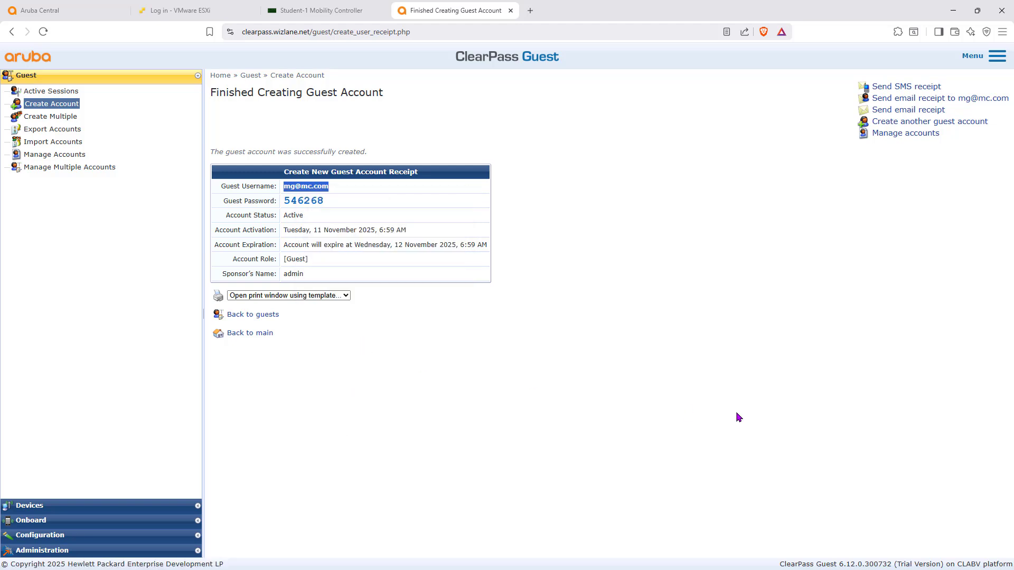
Switch to the client's remote desktop and paste the copied text into the password field of the Galleria Wi-Fi login form.
key("alt+Tab")
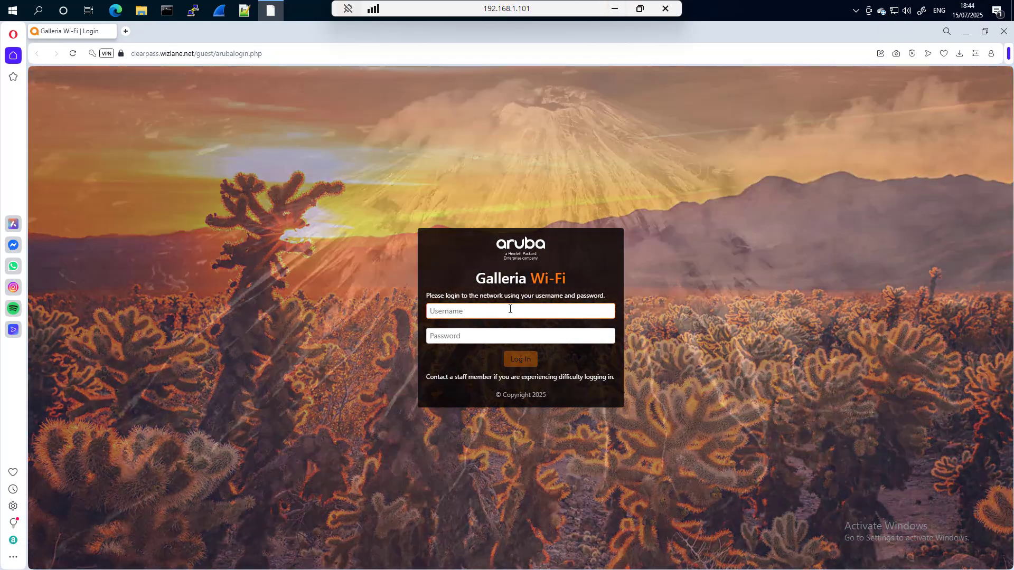
left_click(508, 311)
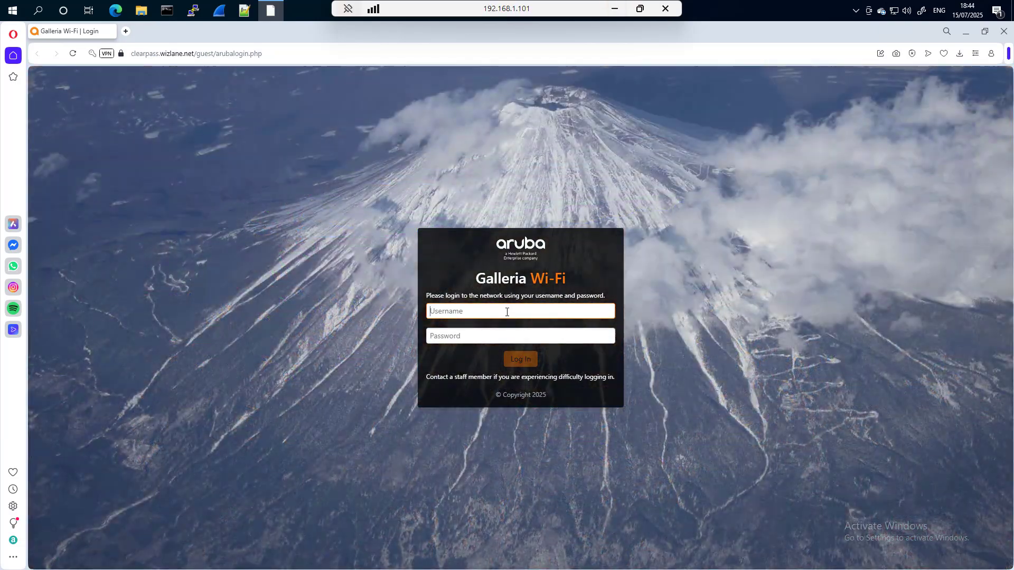
right_click(507, 313)
right_click(470, 343)
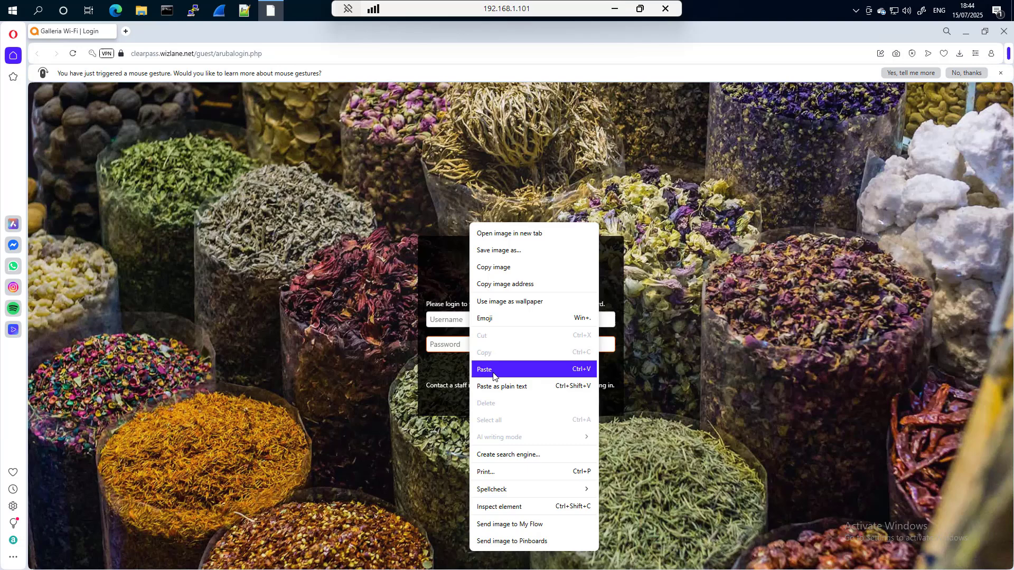
left_click(477, 366)
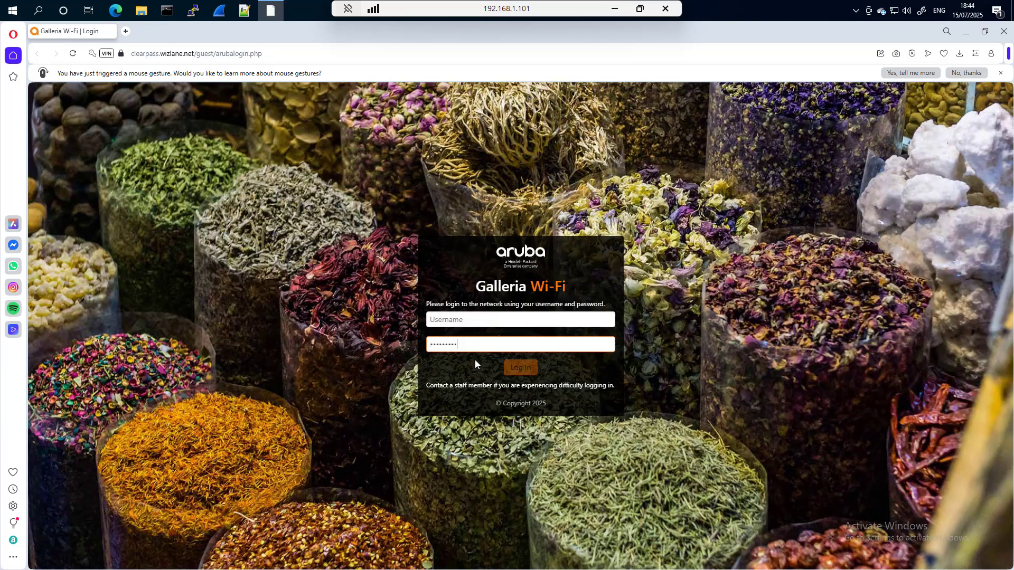
Enter the guest account's username in the Galleria Wi-Fi login form.
key("alt+Tab")
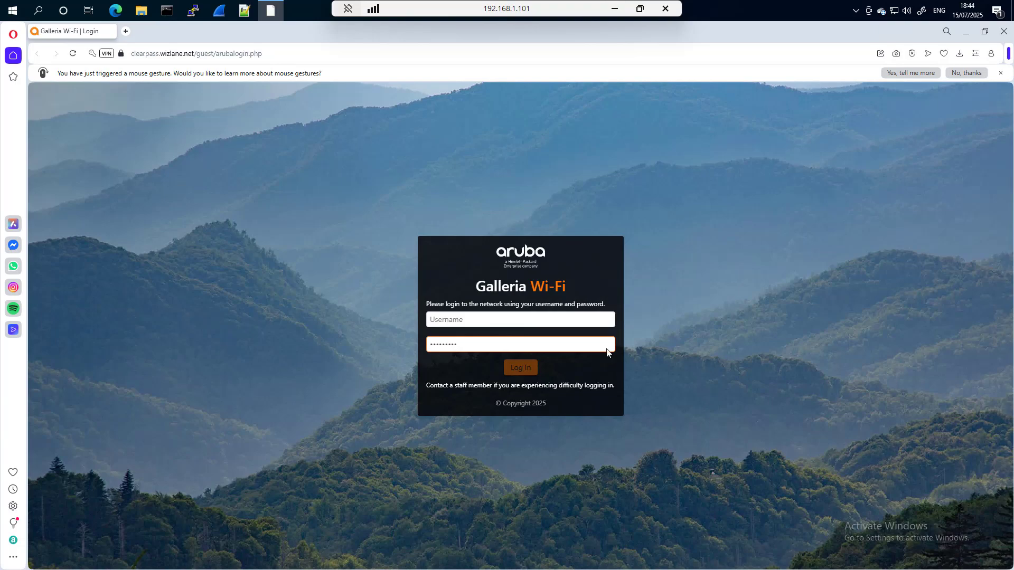
left_click(570, 319)
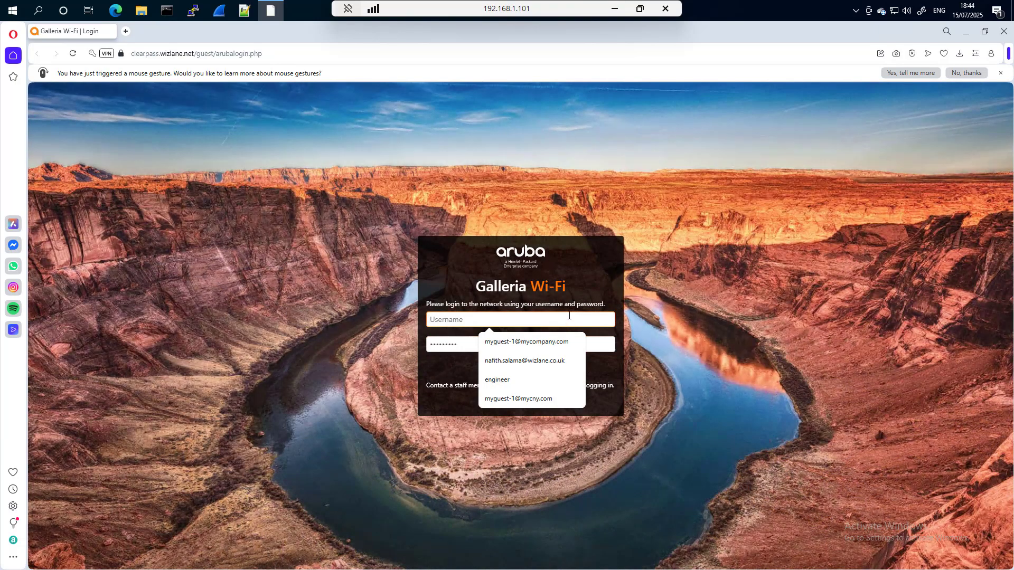
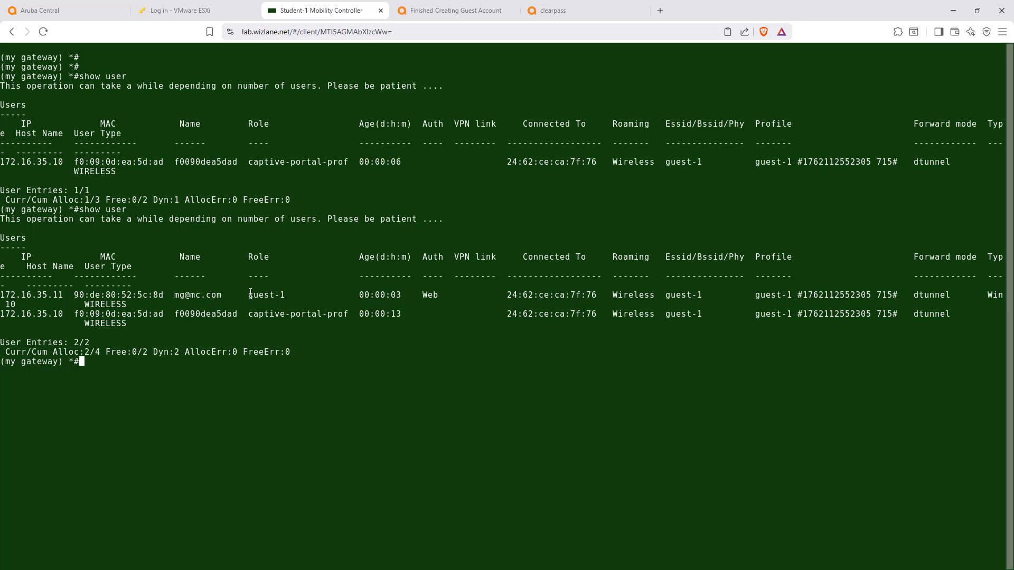
Check the logged-in guest's role in the gateway's show user output and run show rights guest-1.
left_click_drag(287, 295, 247, 297)
left_click(190, 400)
type("show rights guest-1")
key("Return")
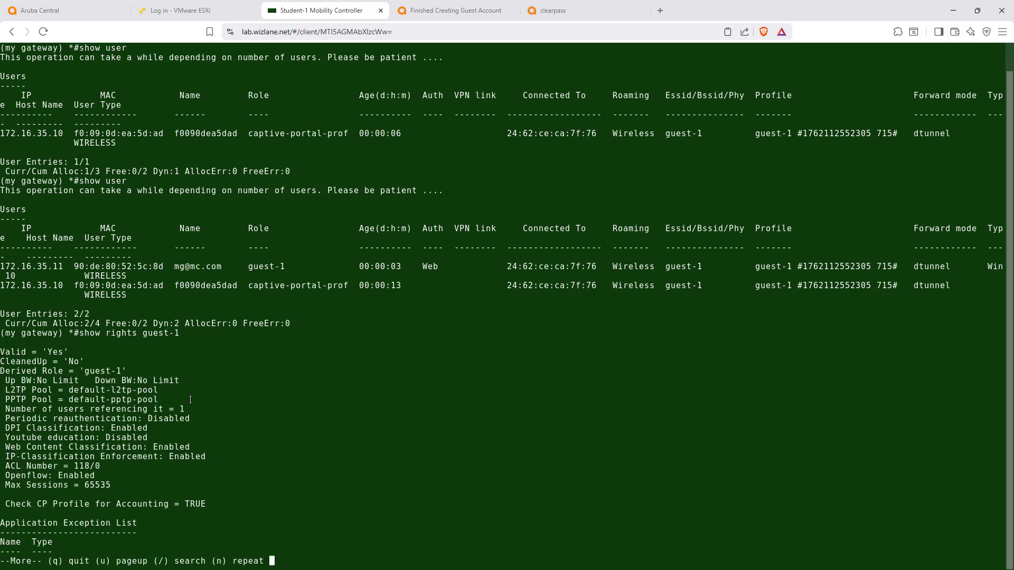
Page through the guest-1 rights output and examine its access list and the source, destination, service and action of its rule.
key("space")
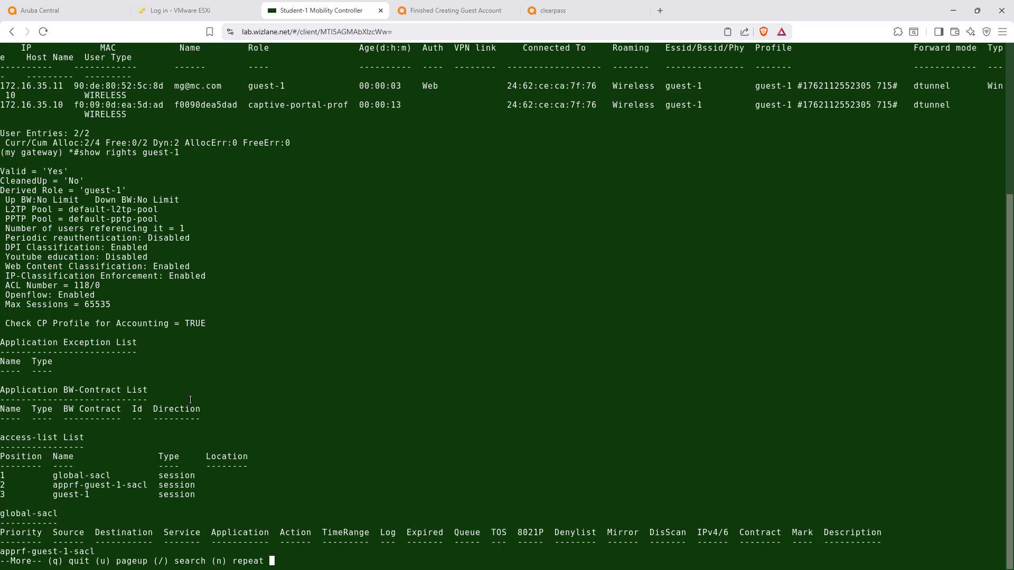
key("space")
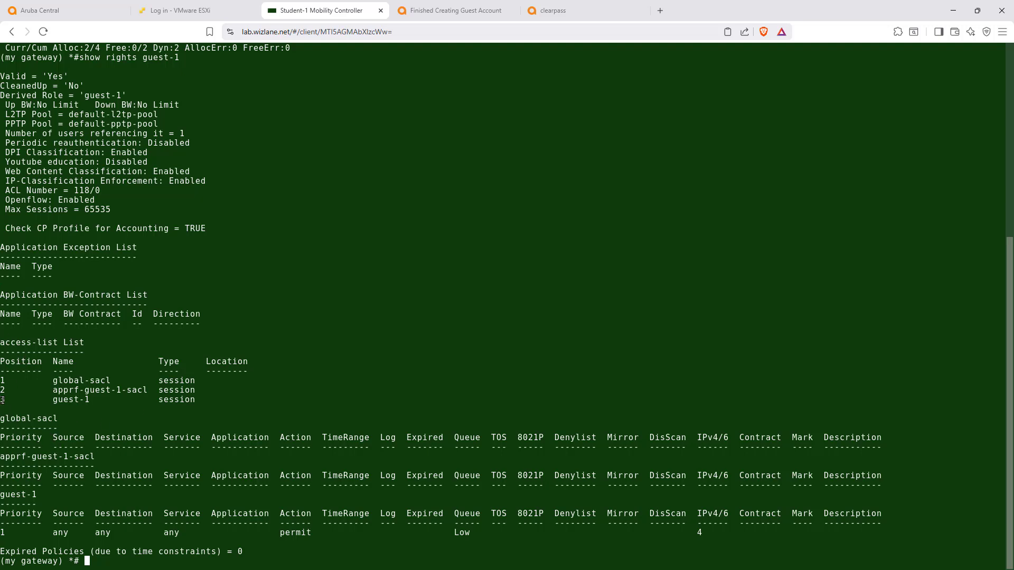
left_click_drag(3, 399, 196, 401)
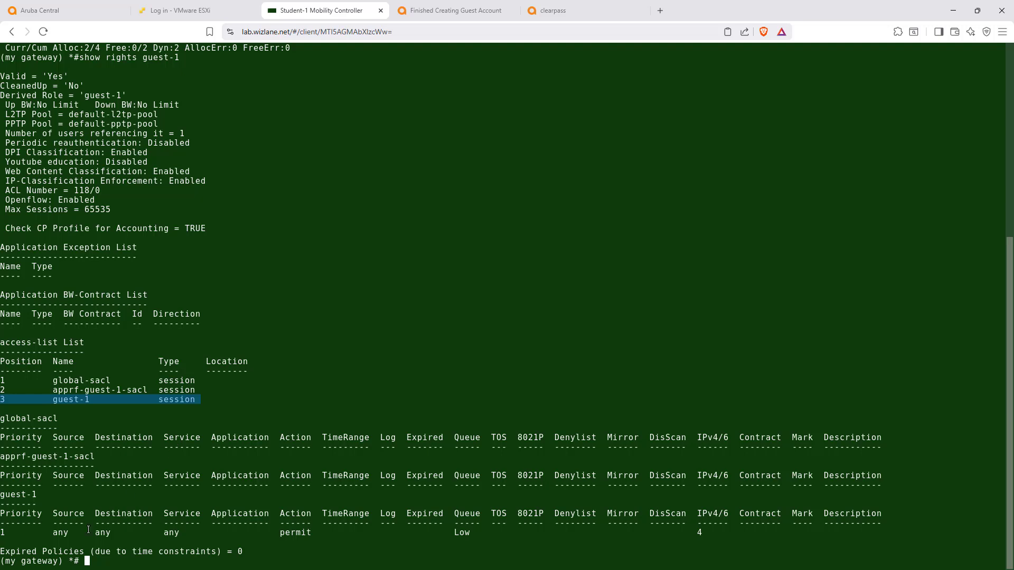
left_click_drag(80, 531, 195, 530)
left_click_drag(275, 534, 352, 537)
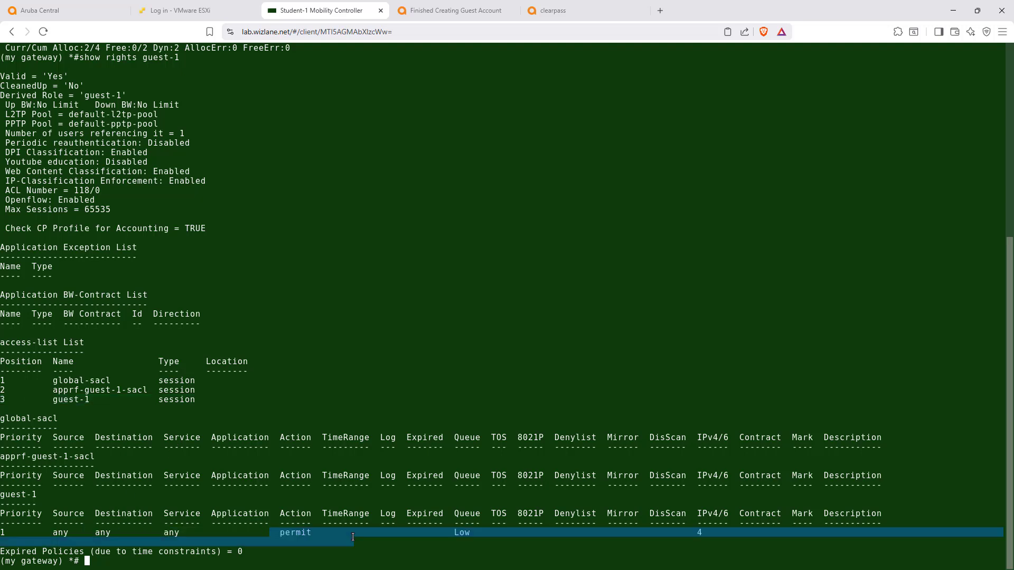
left_click(381, 321)
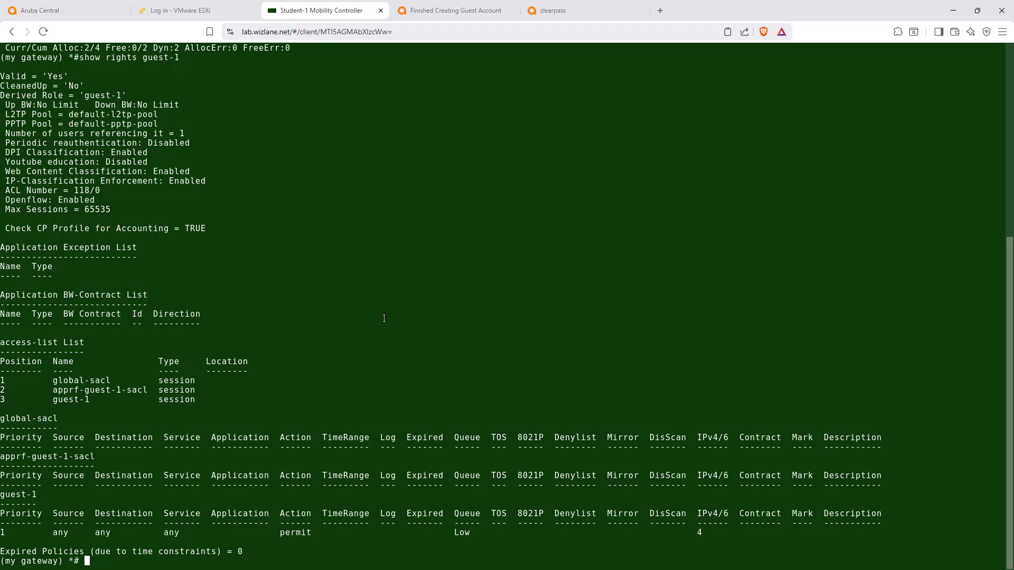
Switch to Aruba Central and check the logged-in guest's gateway role and AP role in the AP-AOS10-Gr client list.
left_click(60, 14)
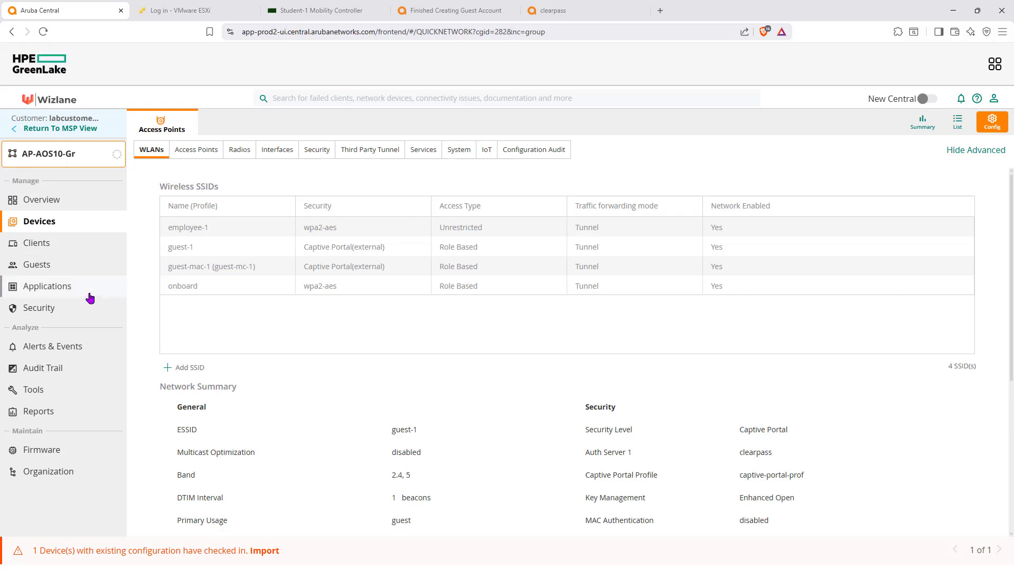
left_click(41, 244)
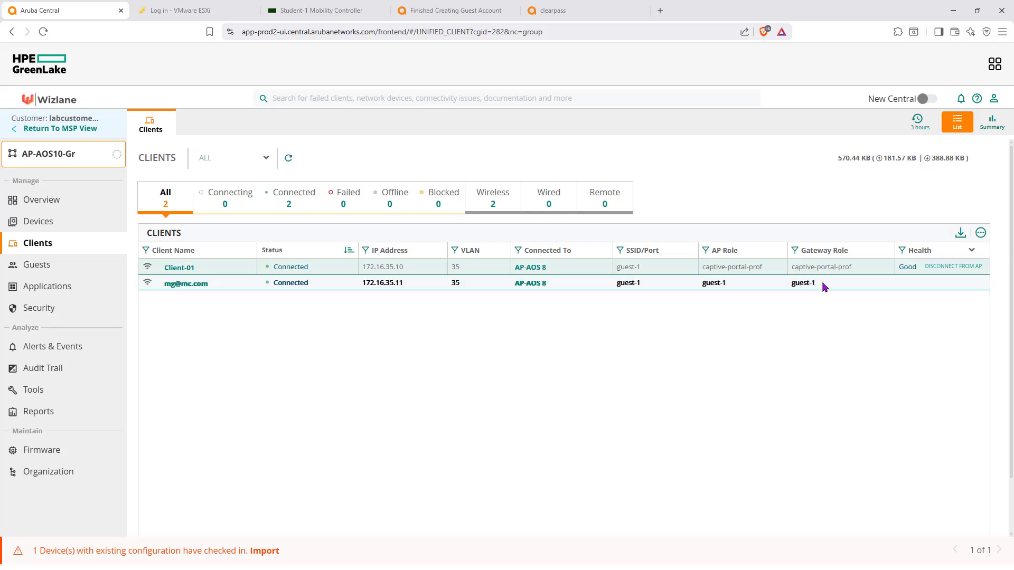
left_click_drag(815, 284, 792, 285)
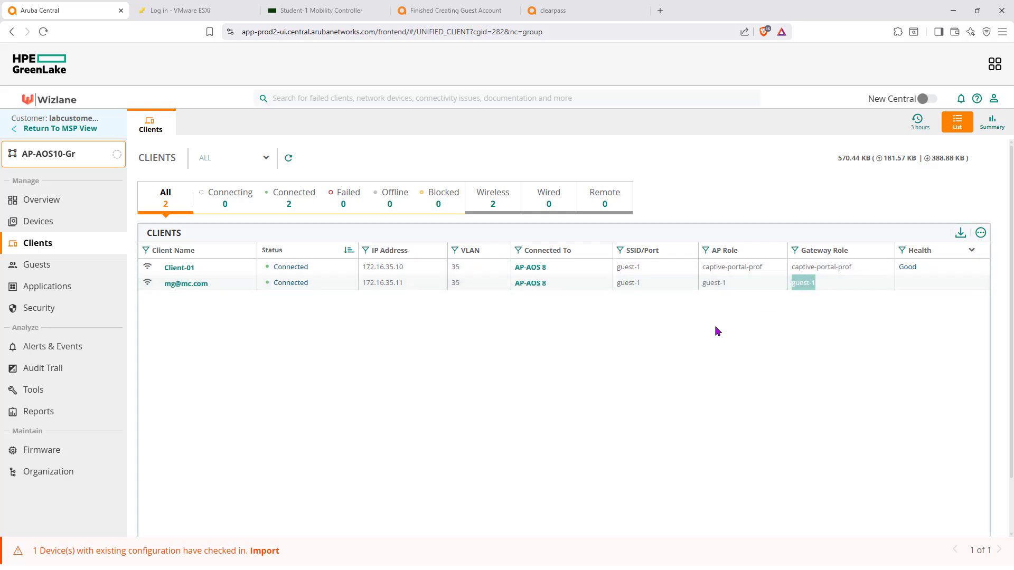
left_click_drag(727, 284, 702, 284)
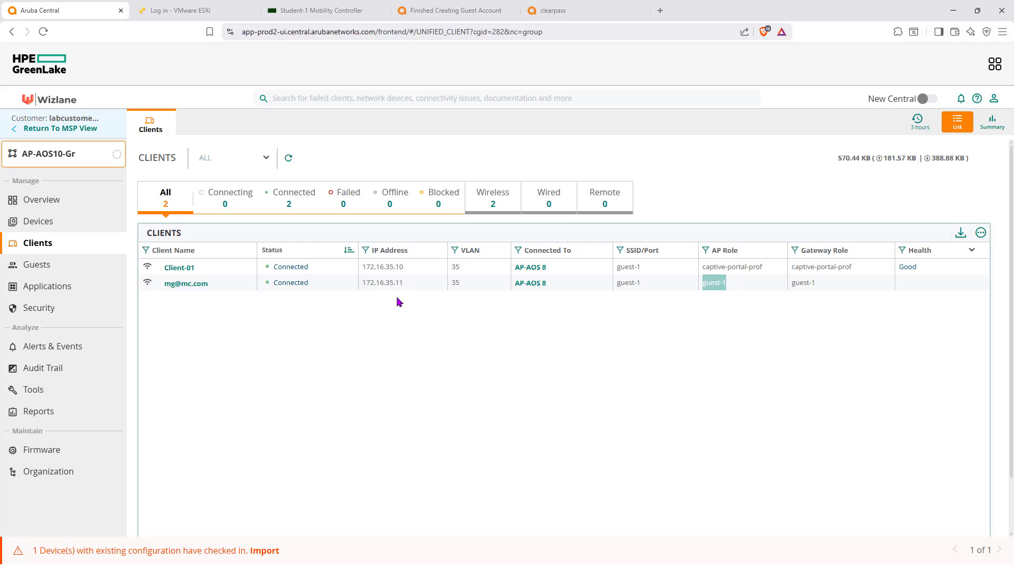
View the logged-in guest's client details and follow its data path to the summary of access point AP-AOS 8.
left_click(199, 285)
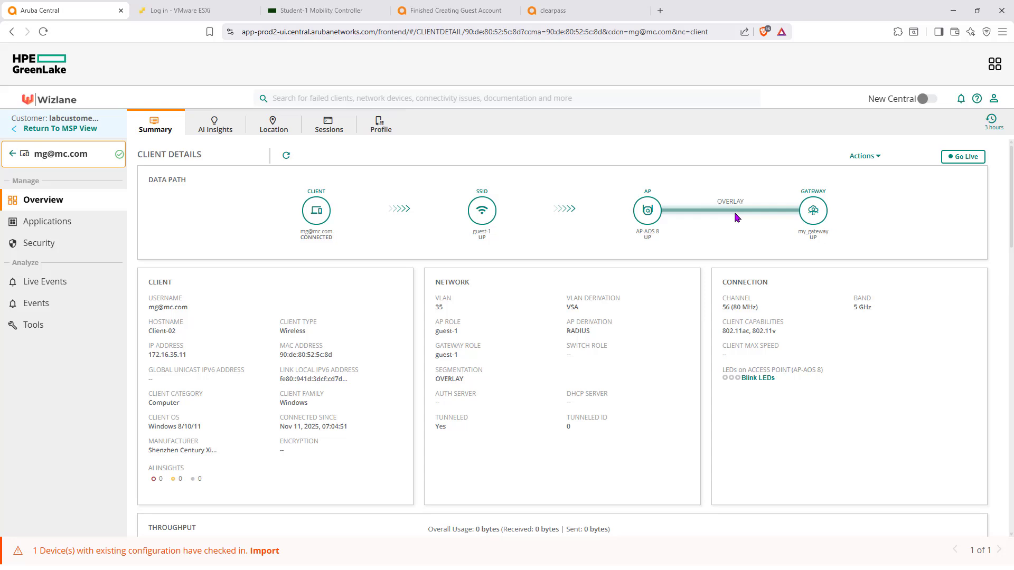
left_click(649, 213)
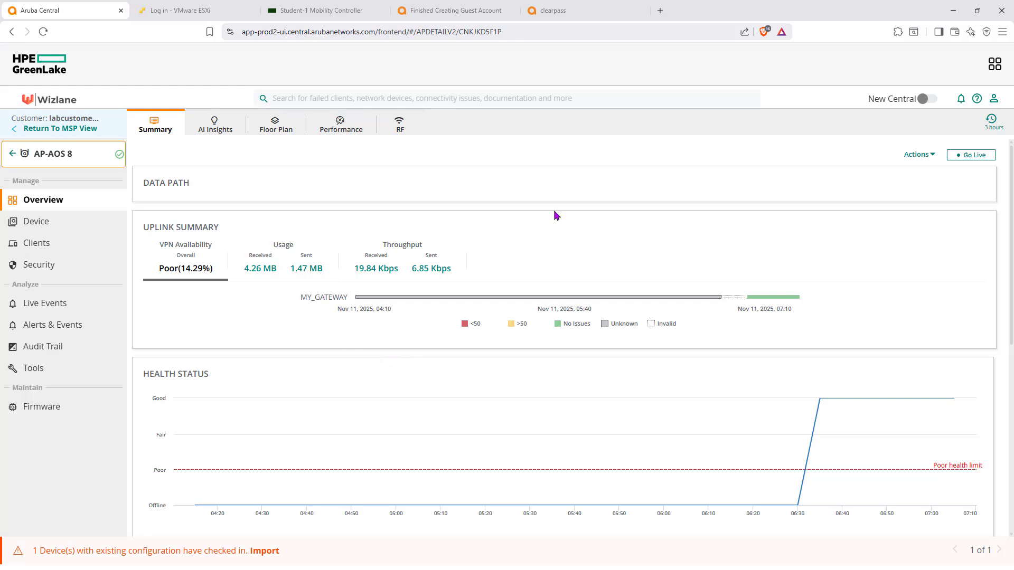
scroll(555, 218, "down", 5)
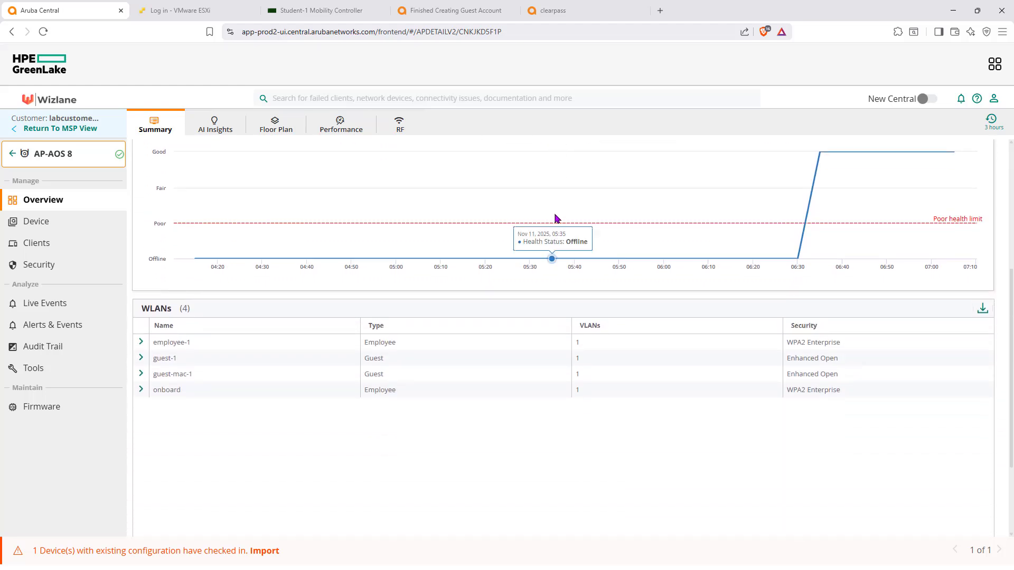
scroll(528, 217, "up", 5)
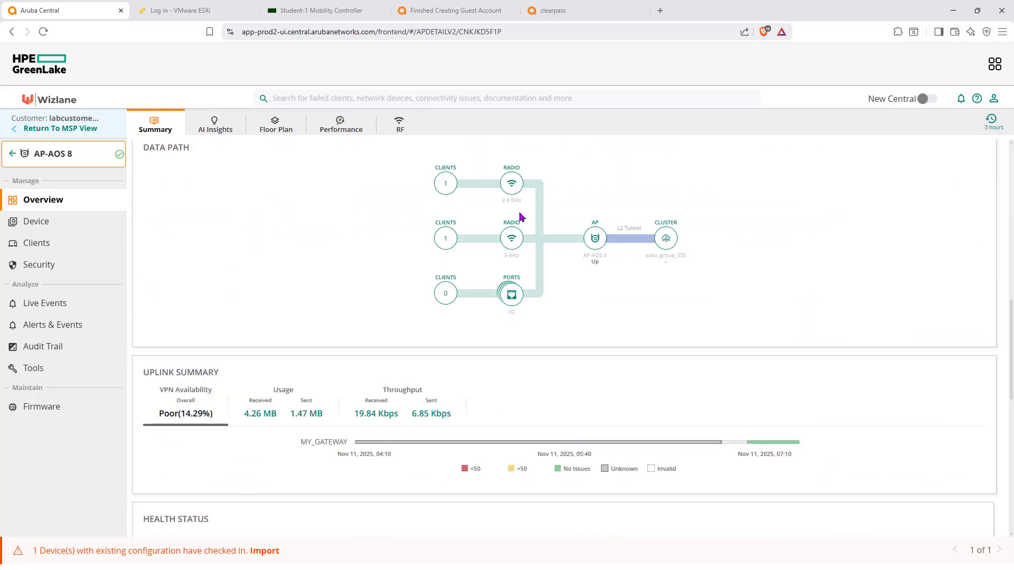
Create a remote console session to AP-AOS 8 with username admin and the account password.
left_click(31, 369)
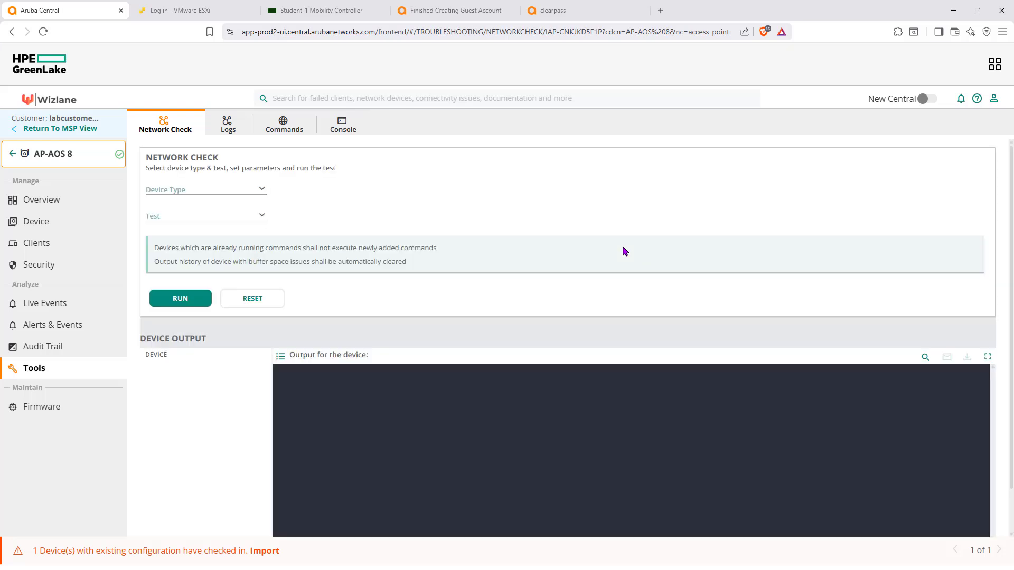
left_click(343, 132)
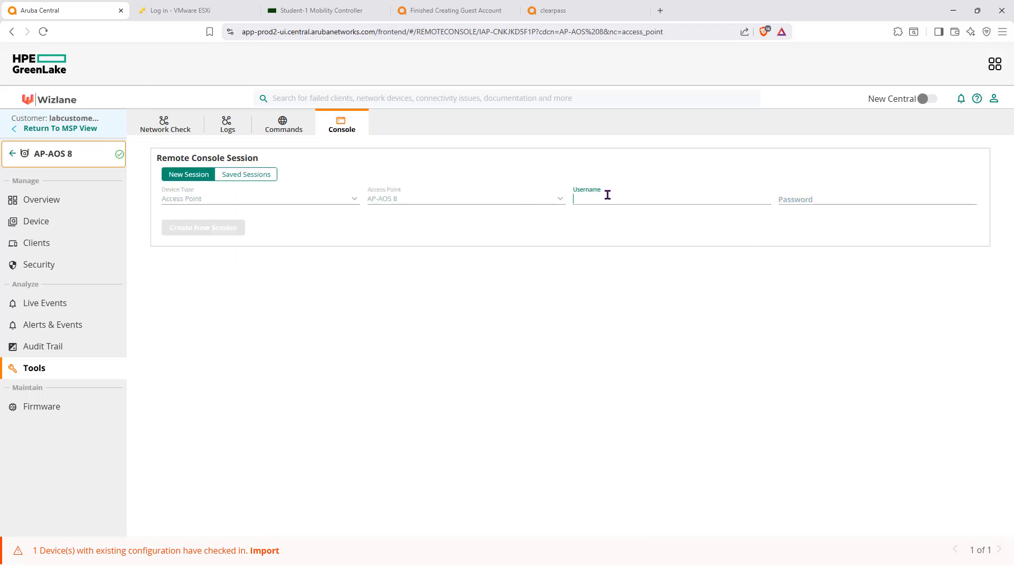
type("admin")
key("Tab")
type("a")
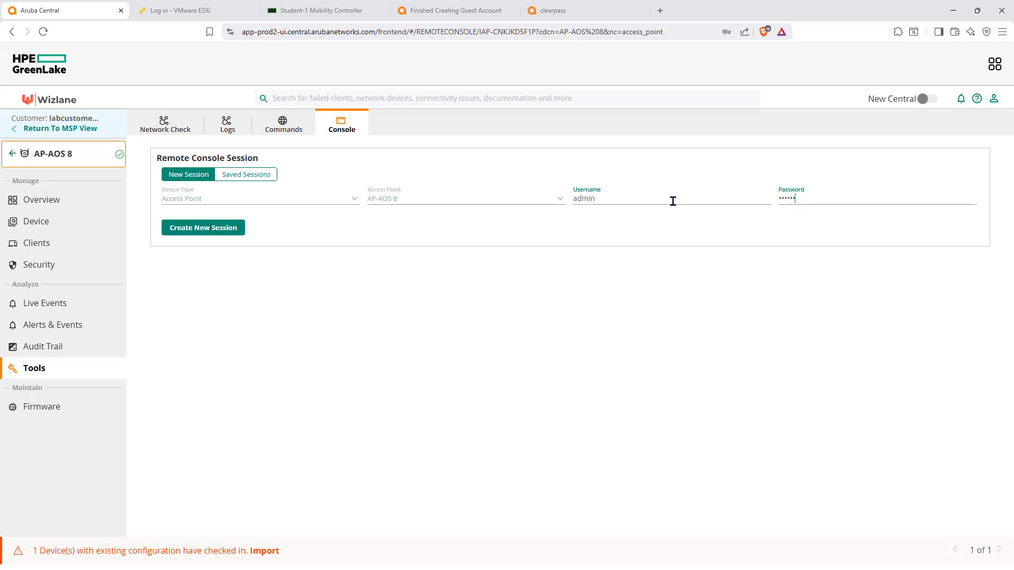
left_click(208, 229)
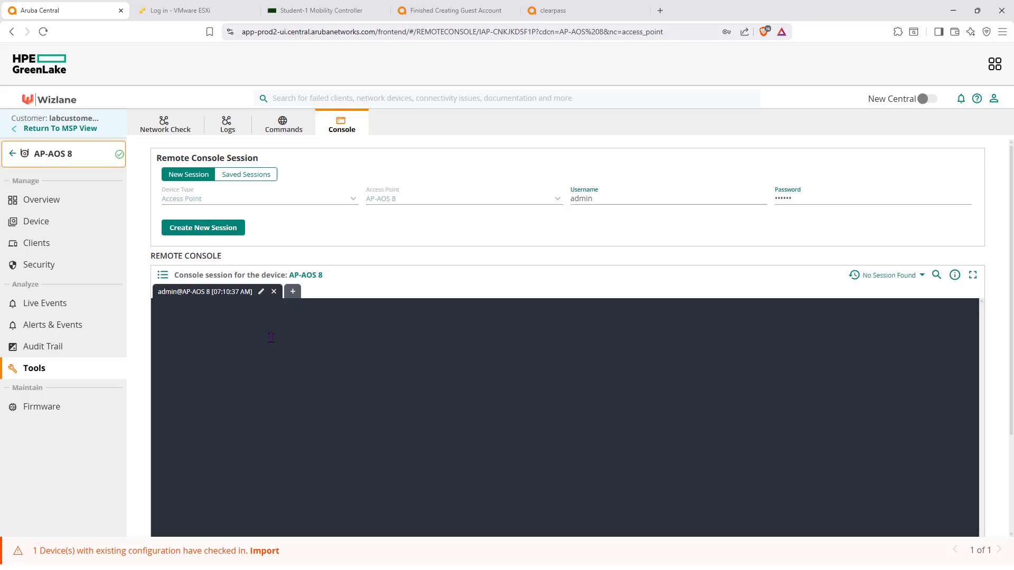
Run sho clients in the AP-AOS 8 console and compare the roles of the two listed clients.
scroll(375, 367, "down", 2)
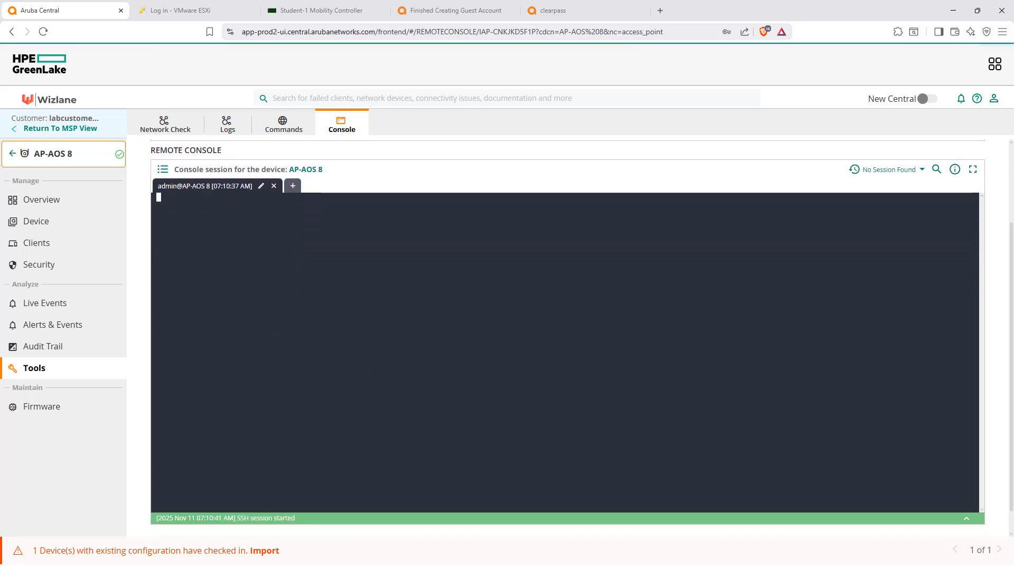
left_click(589, 353)
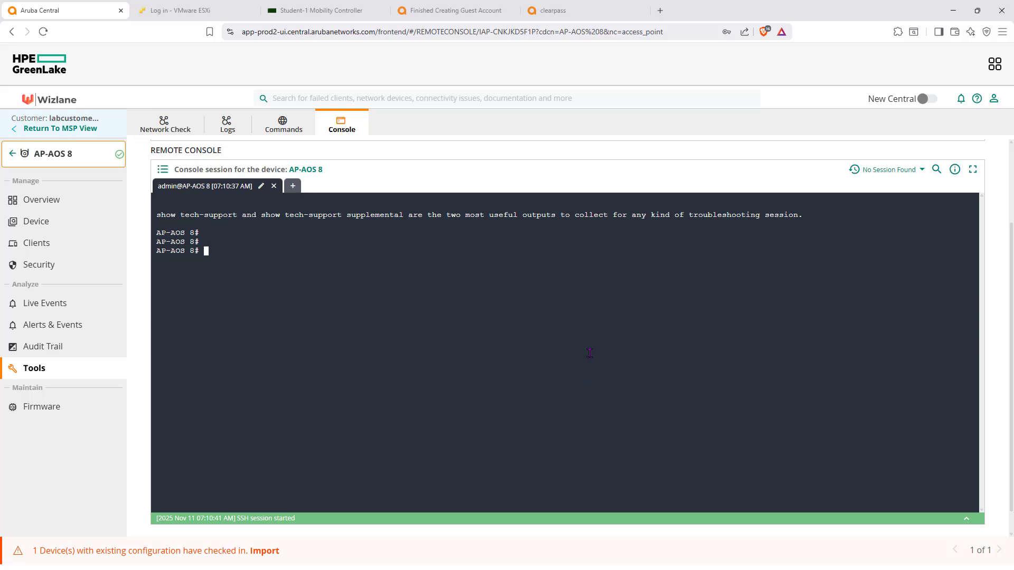
type("sho clients")
key("Return")
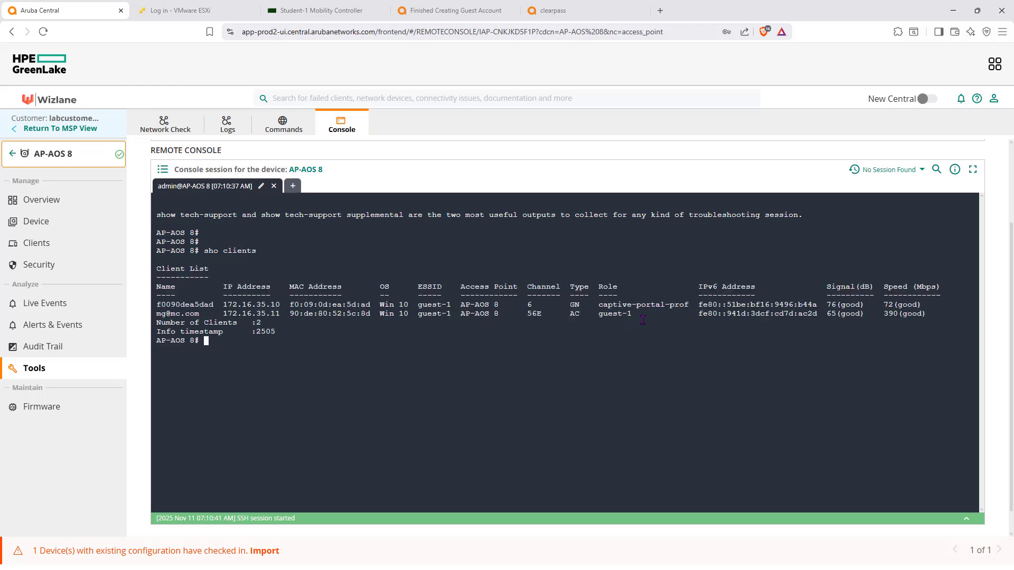
left_click_drag(634, 317, 601, 316)
left_click_drag(687, 306, 594, 301)
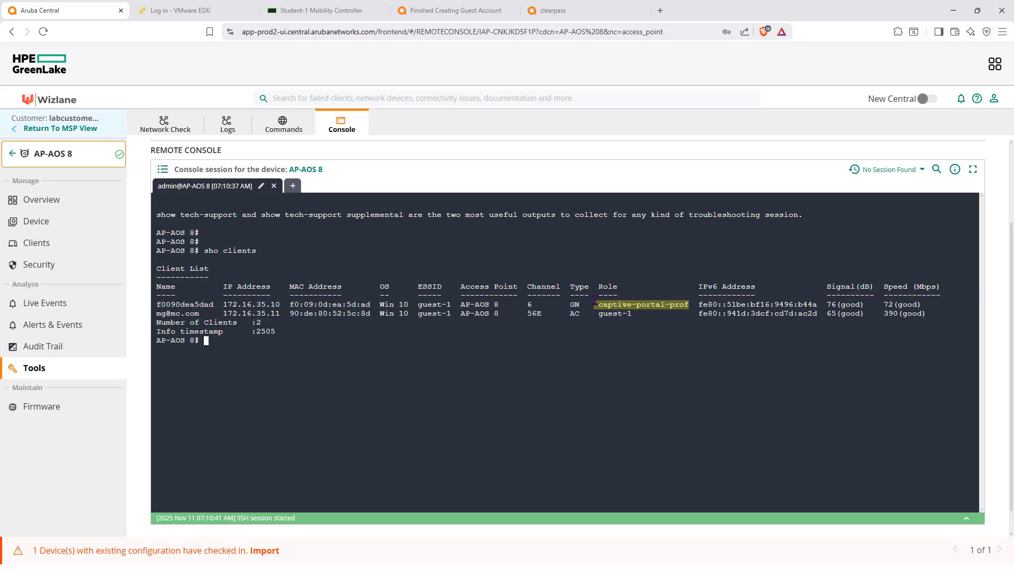